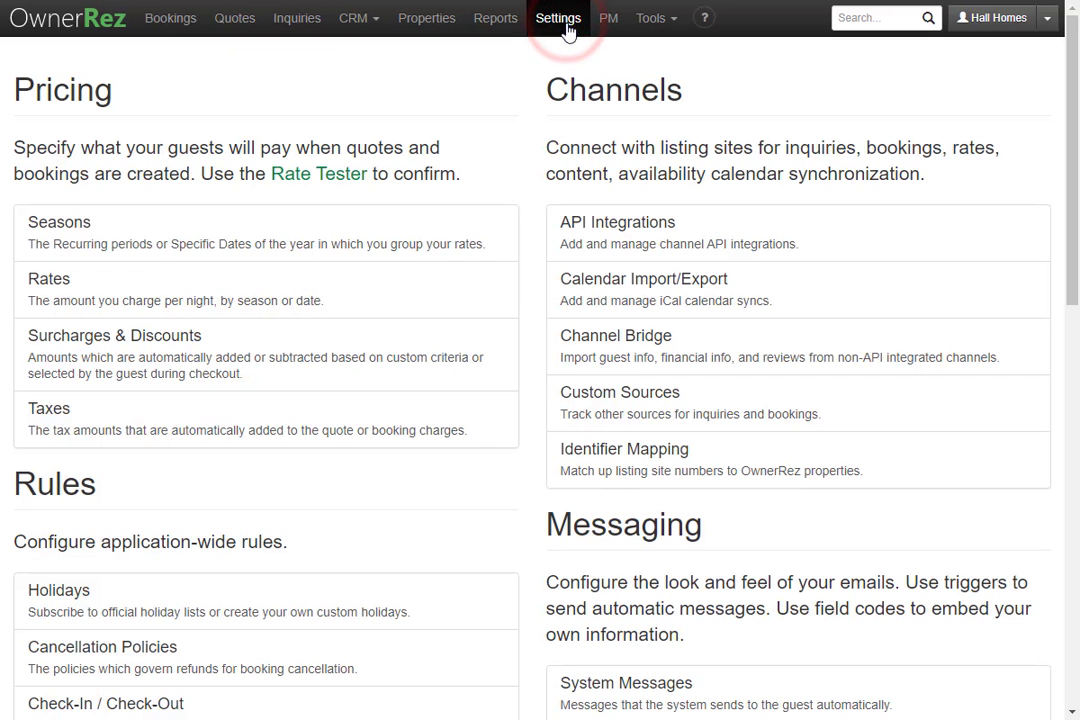
Step: In Calendar Import/Export, check the Export tab, then start a new calendar import from the Import tab
click(648, 311)
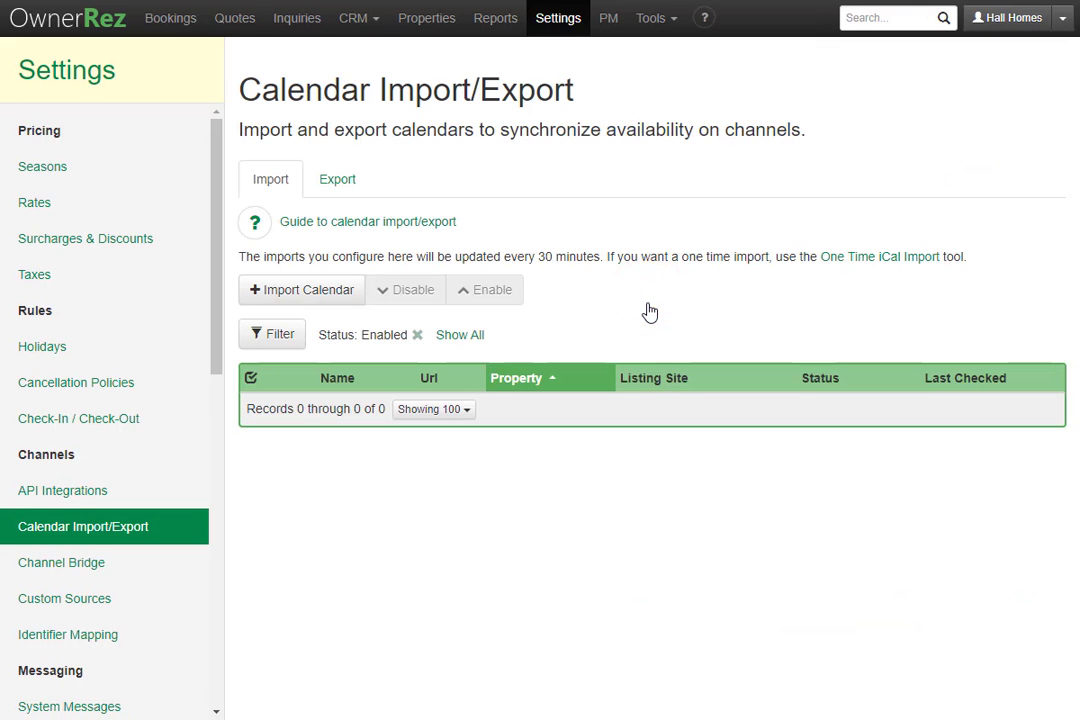
click(336, 190)
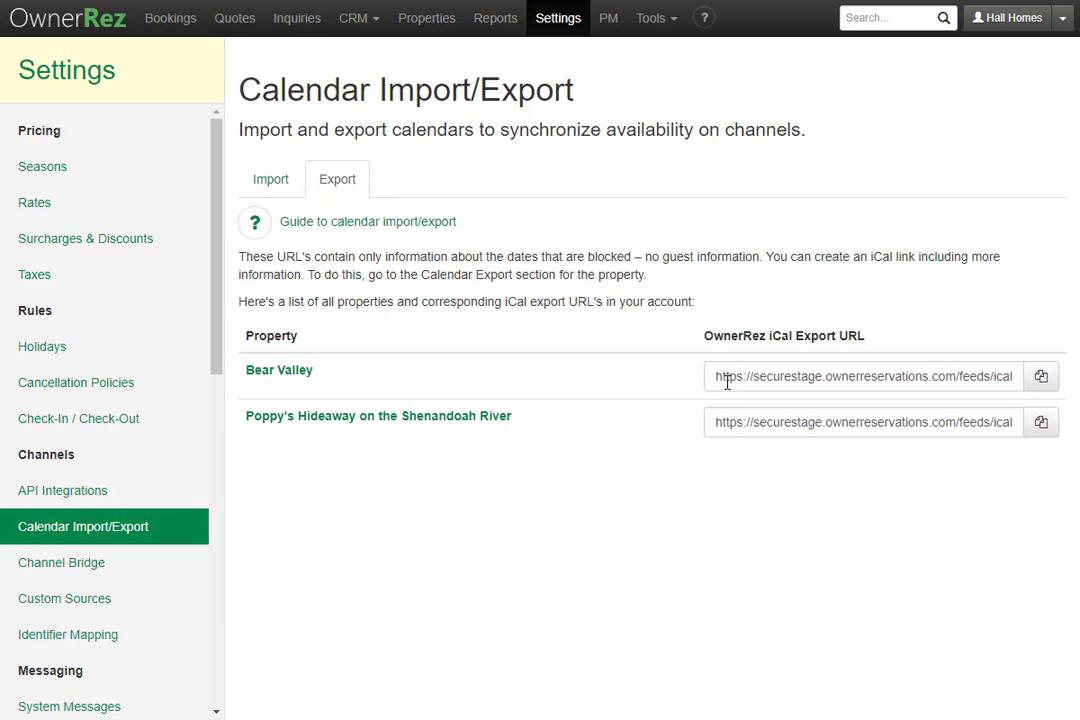
click(274, 184)
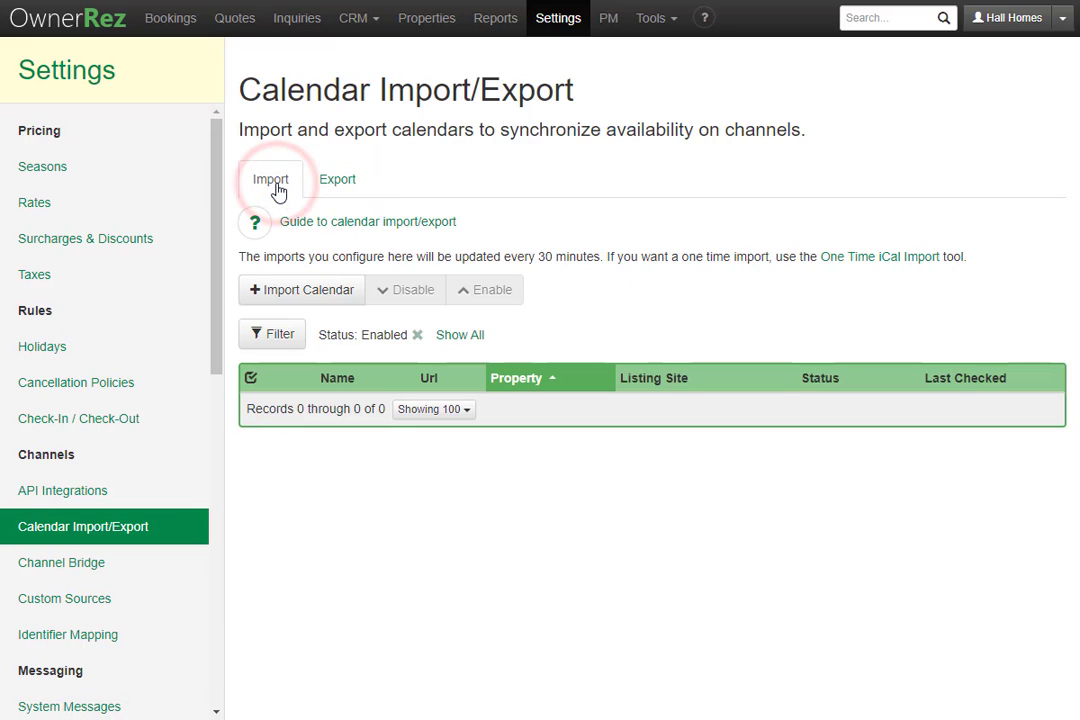
click(316, 291)
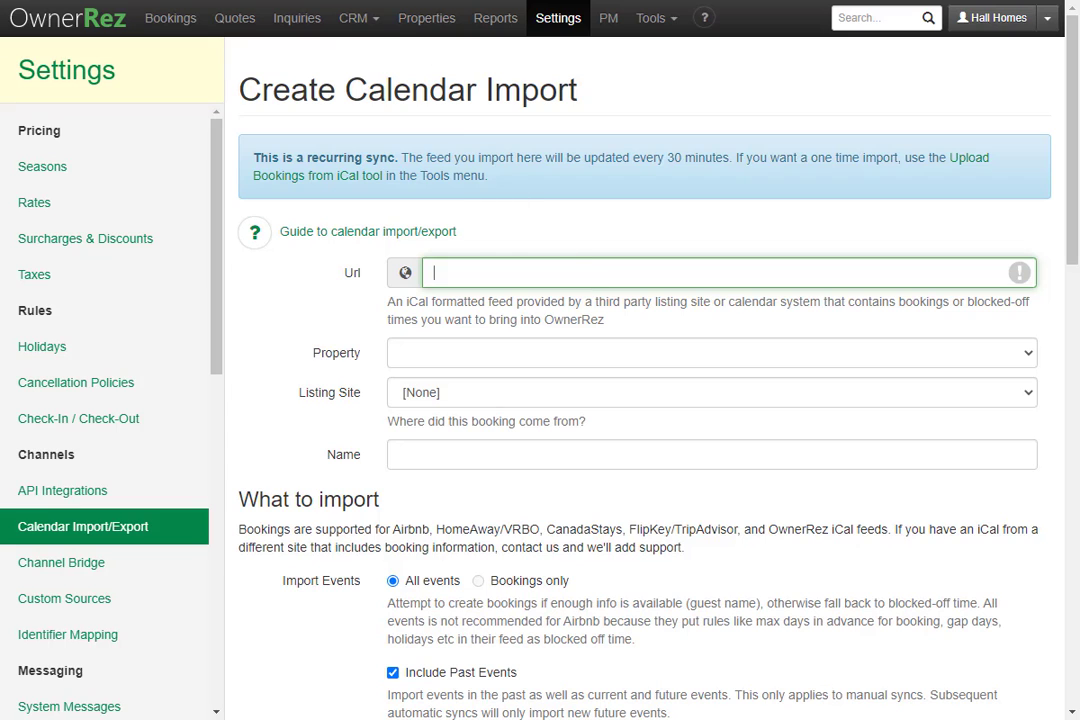
Step: Copy Poppy's Hideaway's iCal URL via Vrbo Calendars > Reservations > Import/Export > Export calendar
key(ctrl+Tab)
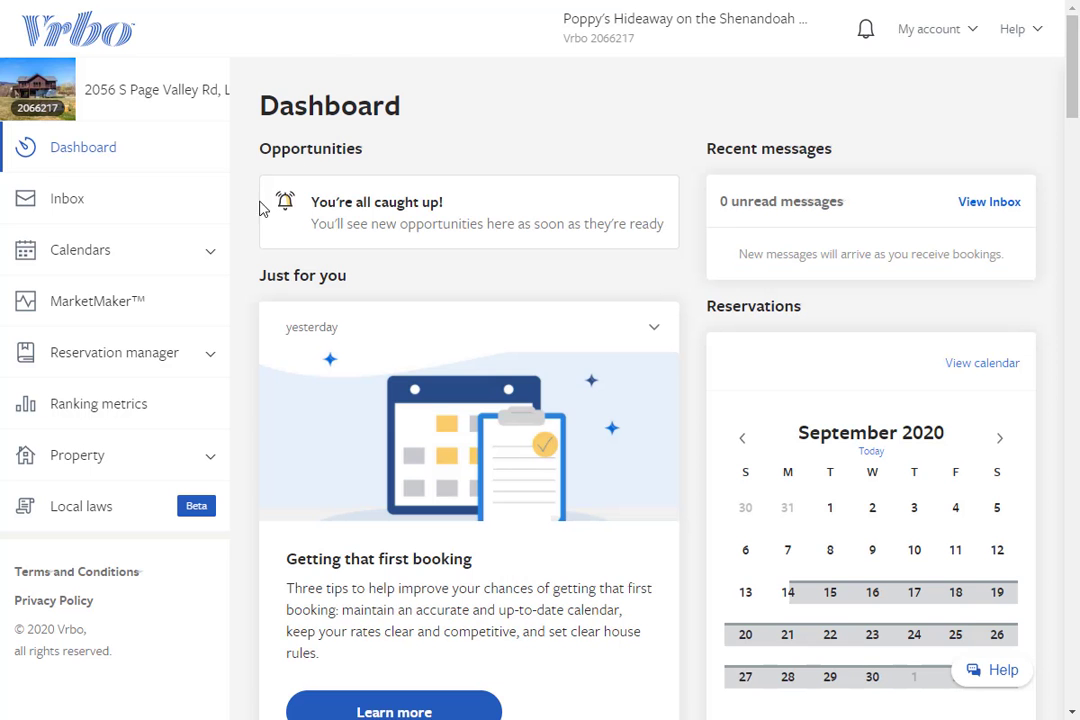
click(205, 252)
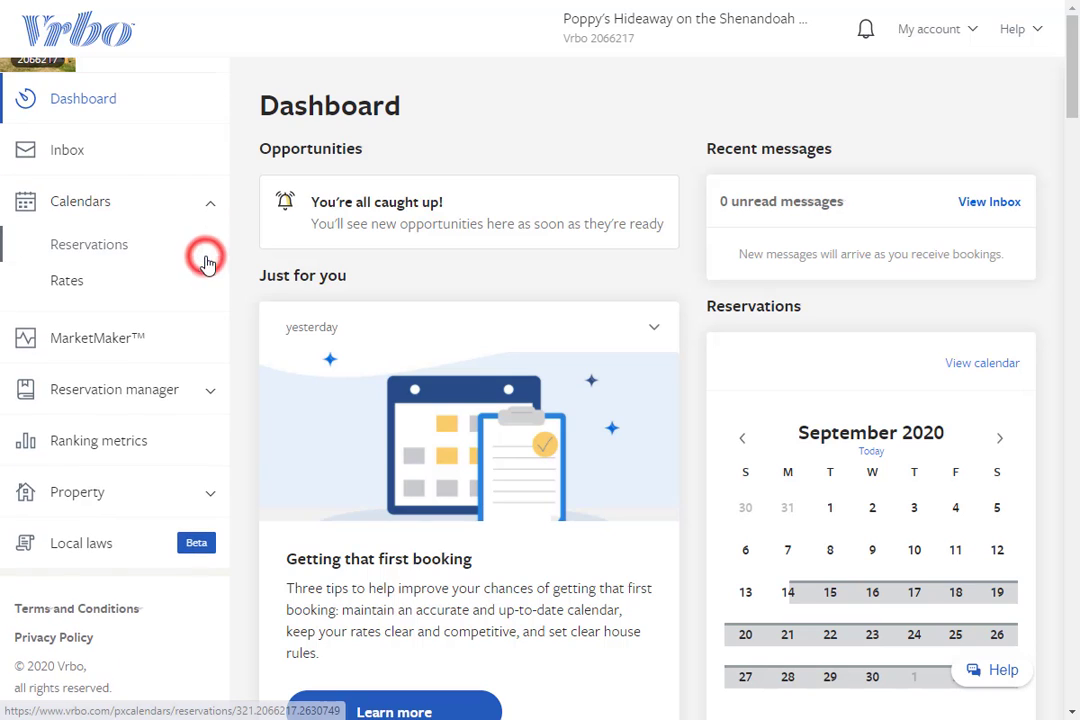
click(88, 246)
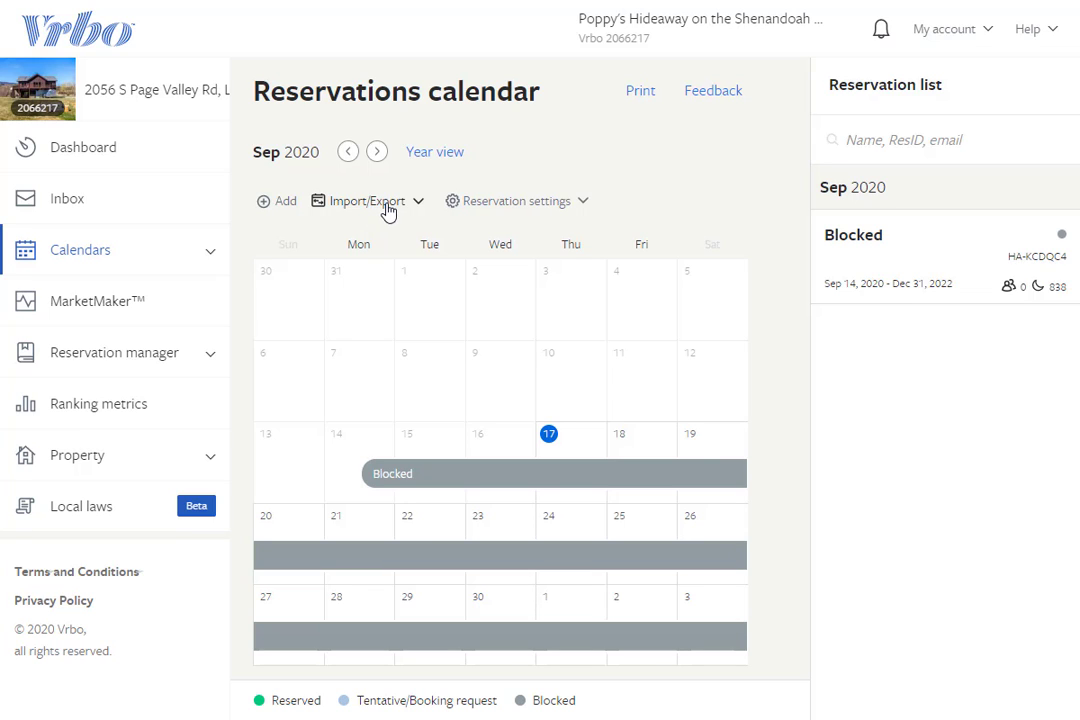
click(388, 210)
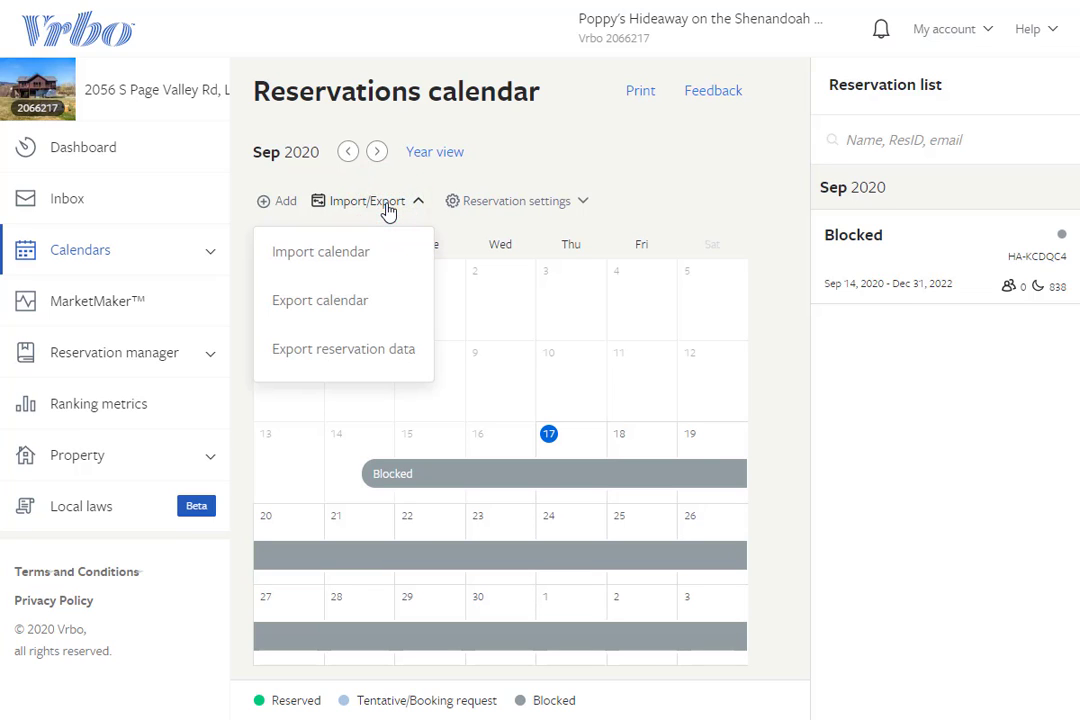
click(365, 298)
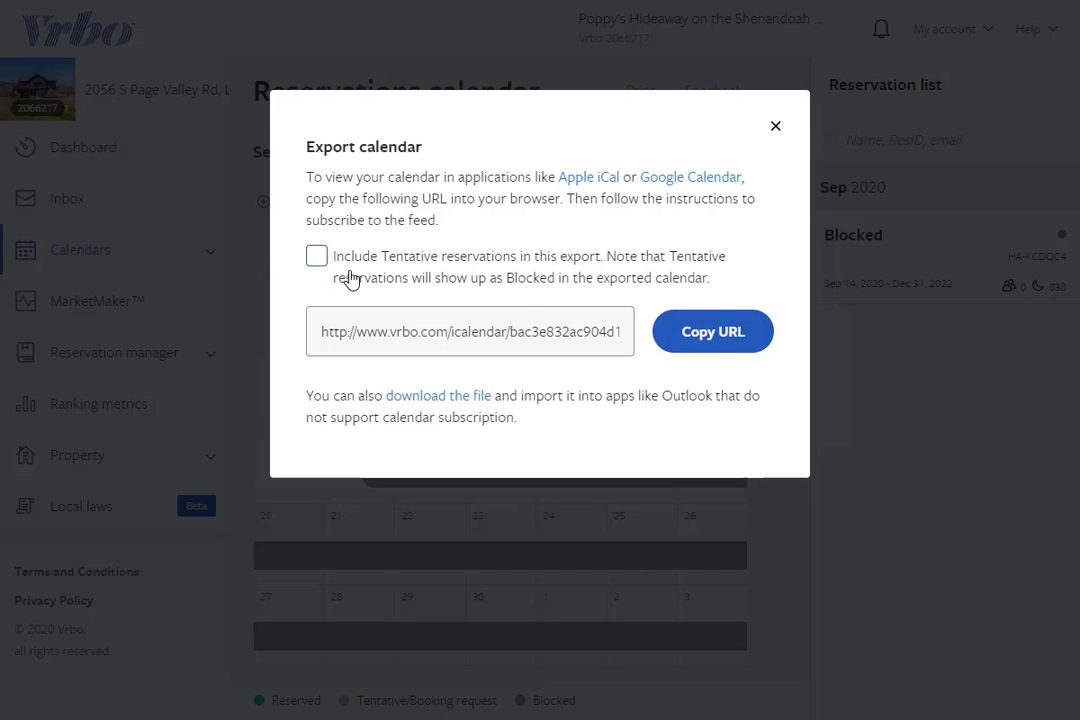
click(745, 344)
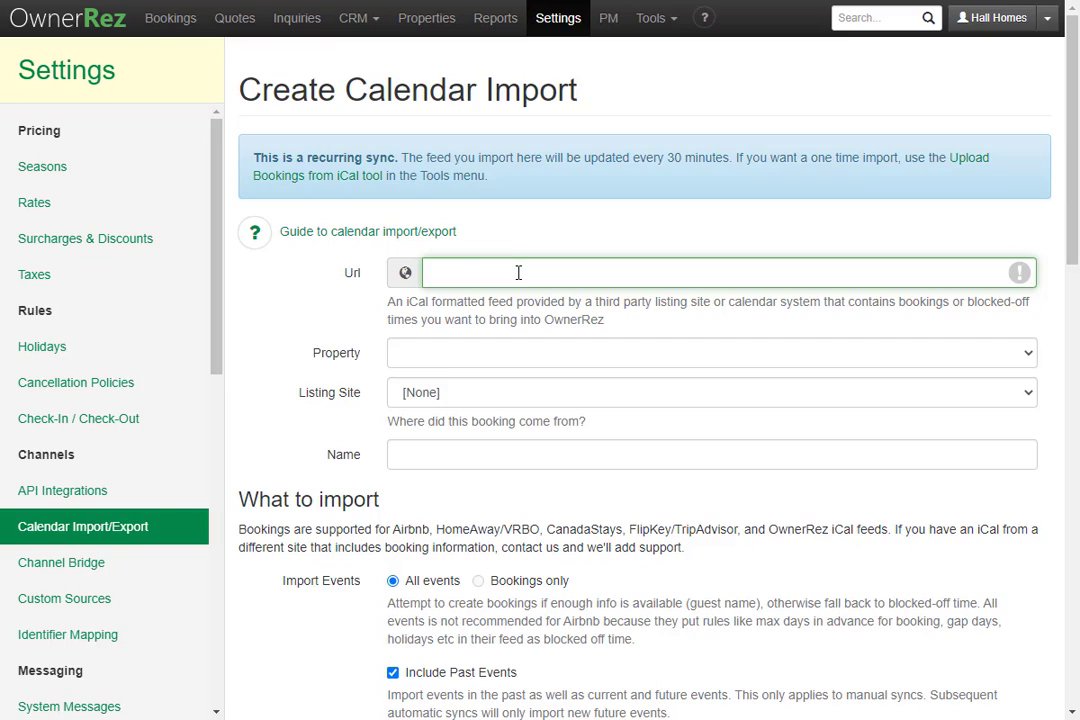
Step: Paste the Vrbo URL and assign Poppy's Hideaway on the Shenandoah River, keeping VRBO and name 'VRBO iCal'
key(ctrl+v)
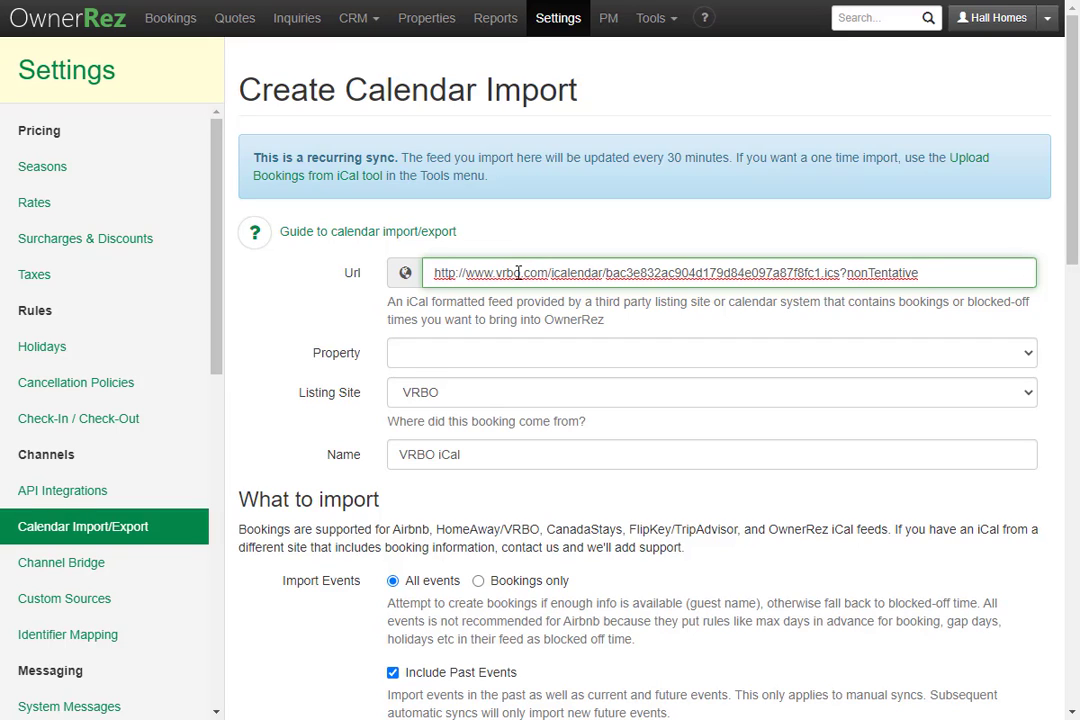
click(503, 358)
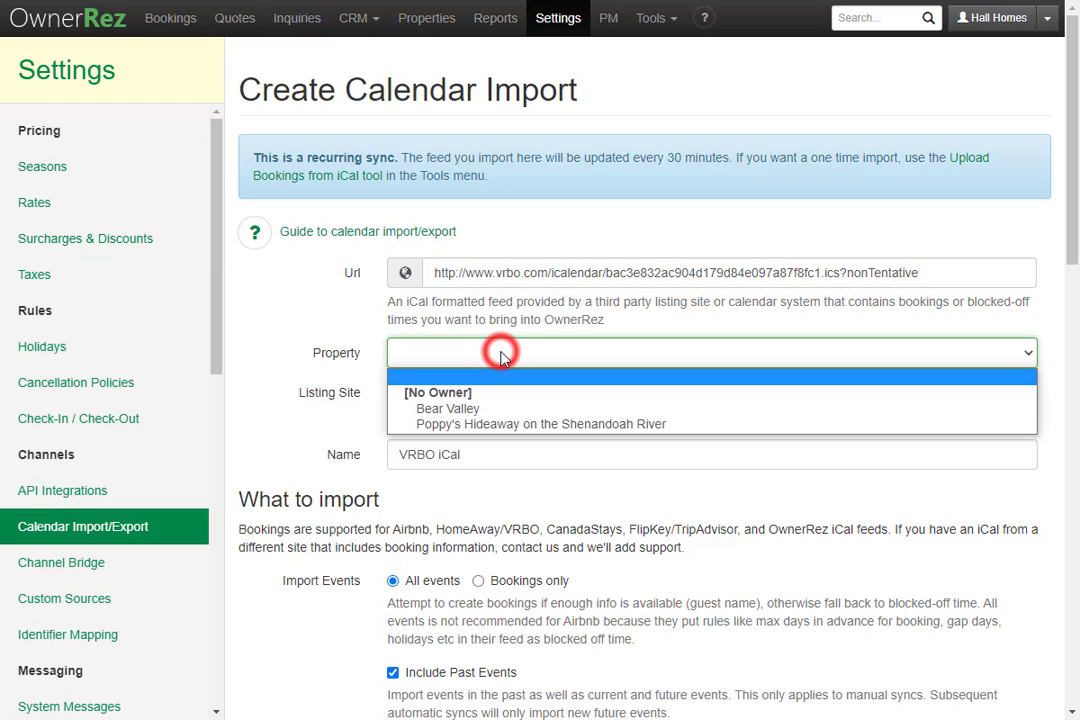
click(519, 424)
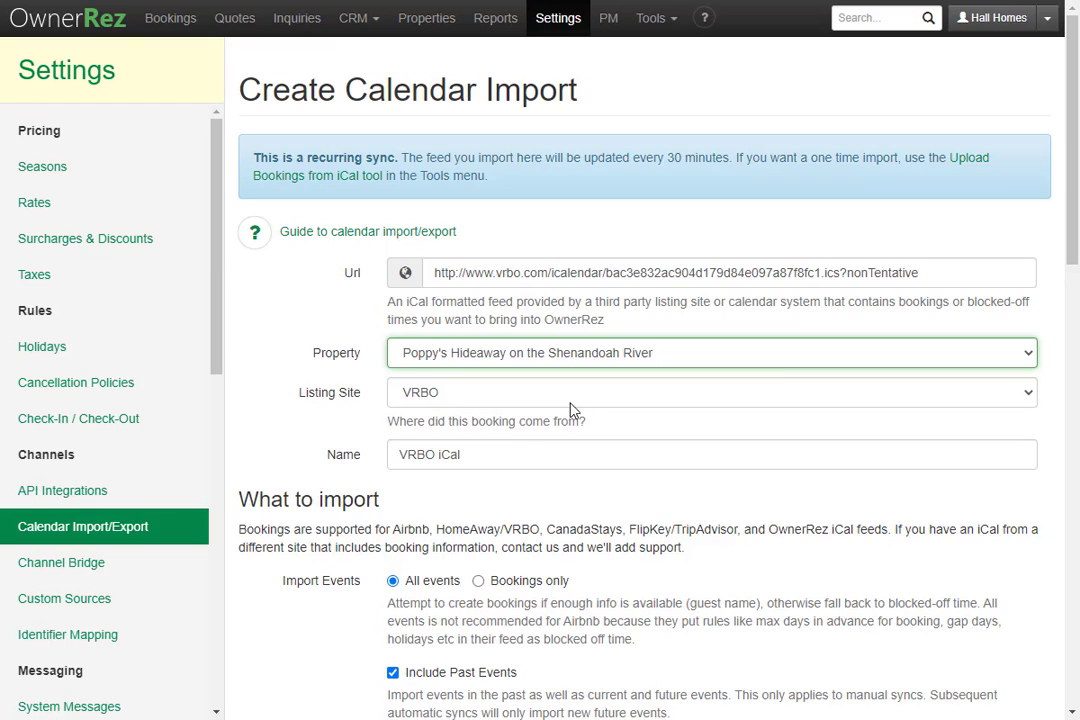
click(603, 401)
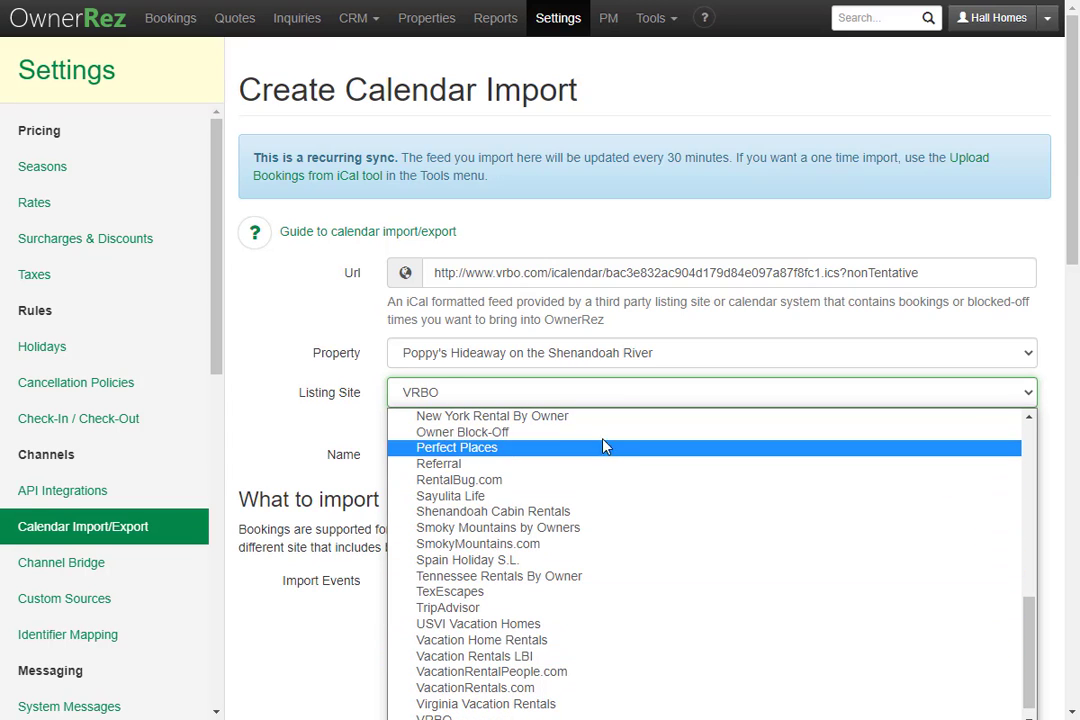
click(316, 396)
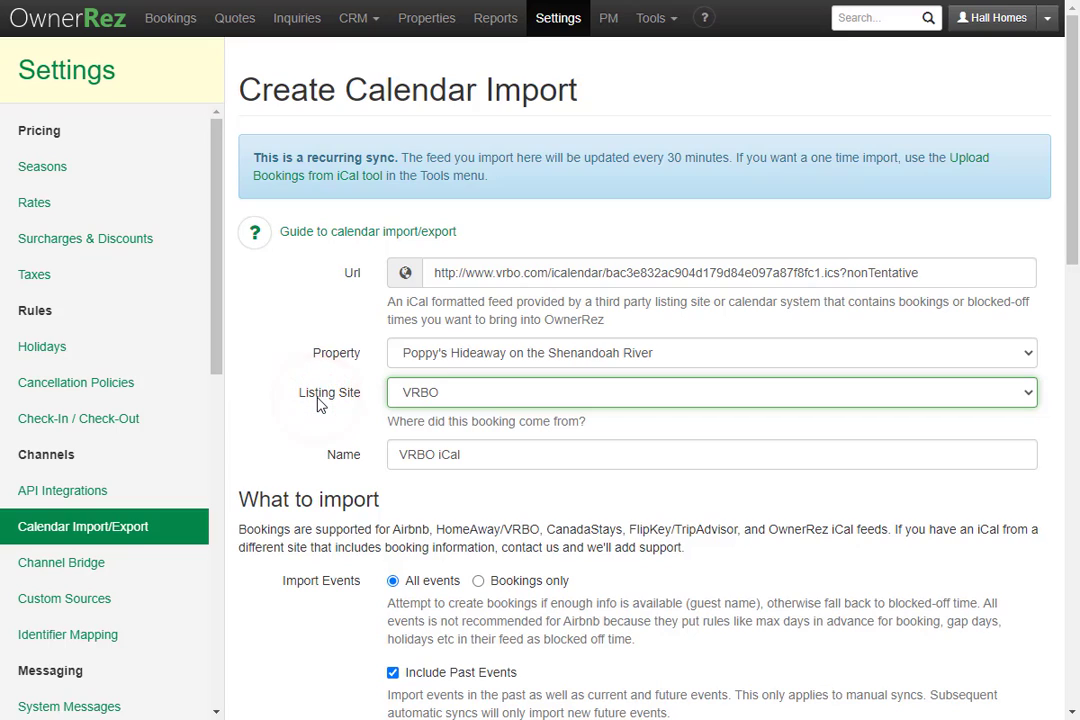
click(526, 457)
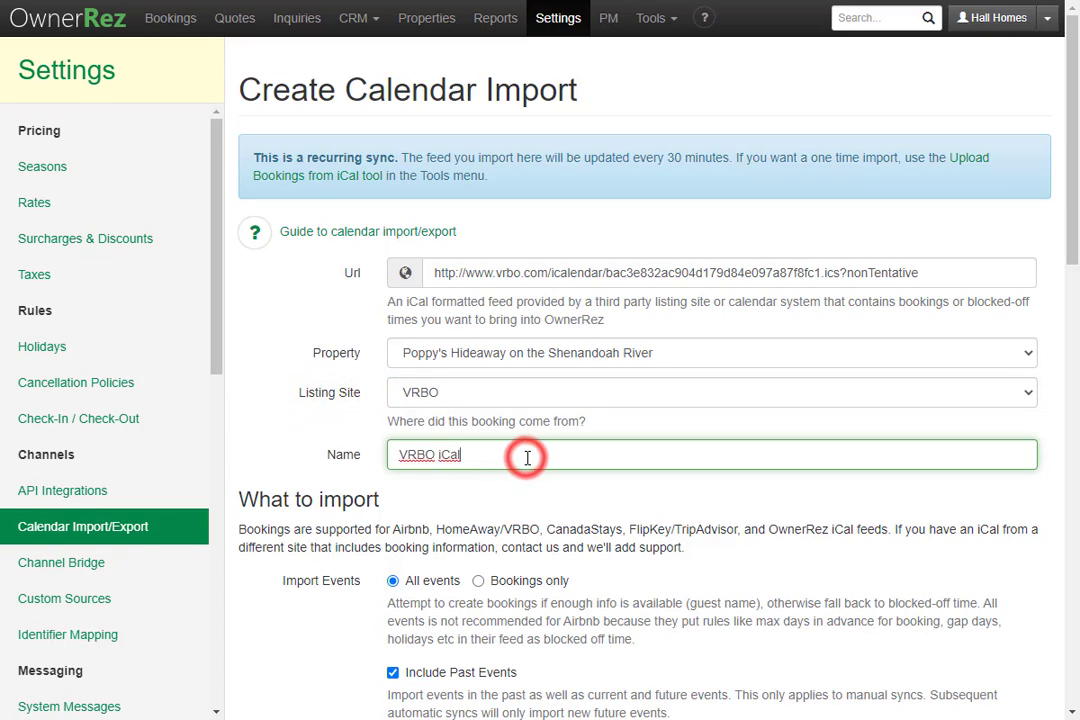
Step: Set Import Events to Bookings only, review the remaining options, and save the VRBO iCal import
scroll(526, 457, down, 5)
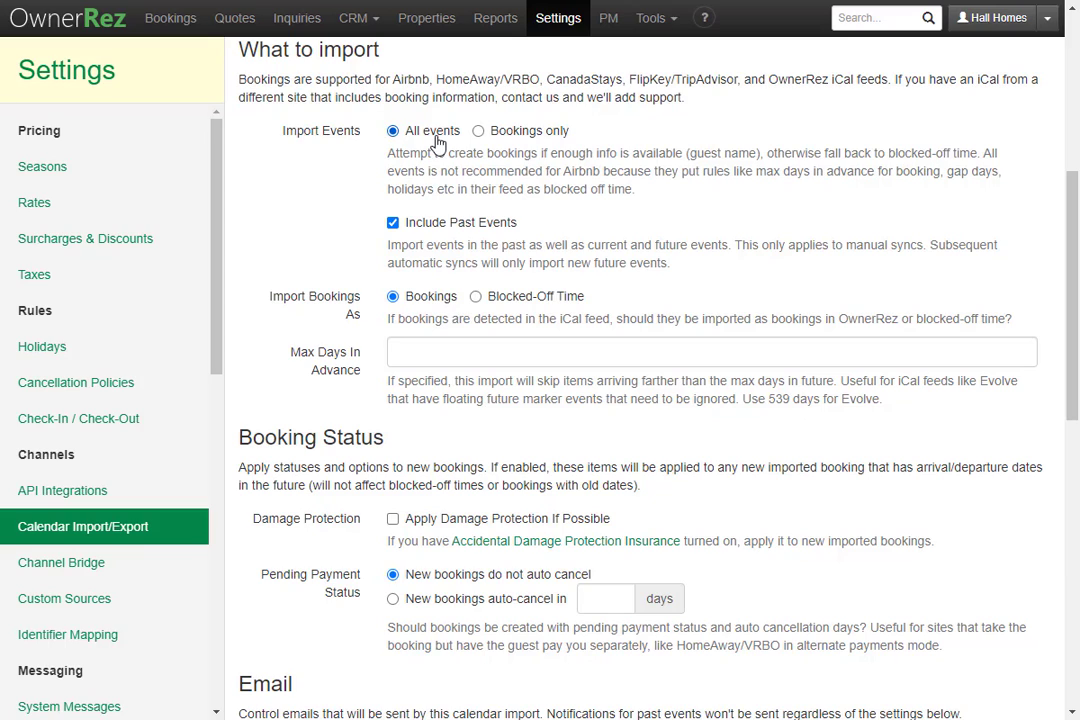
click(545, 142)
scroll(419, 365, down, 4)
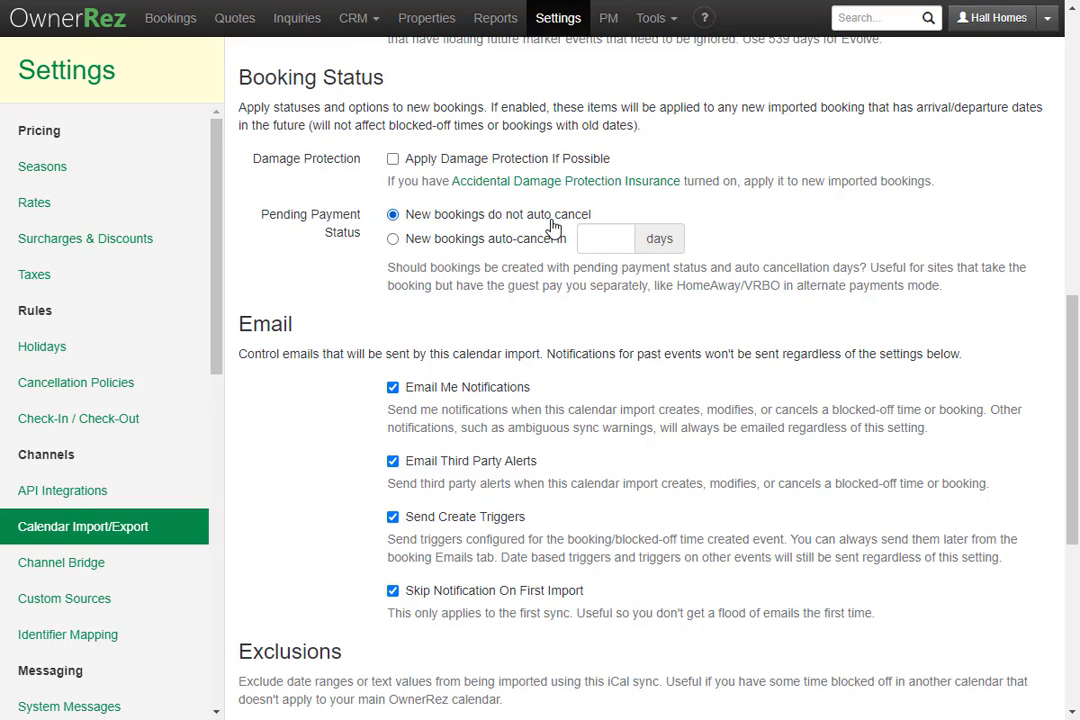
scroll(553, 228, down, 3)
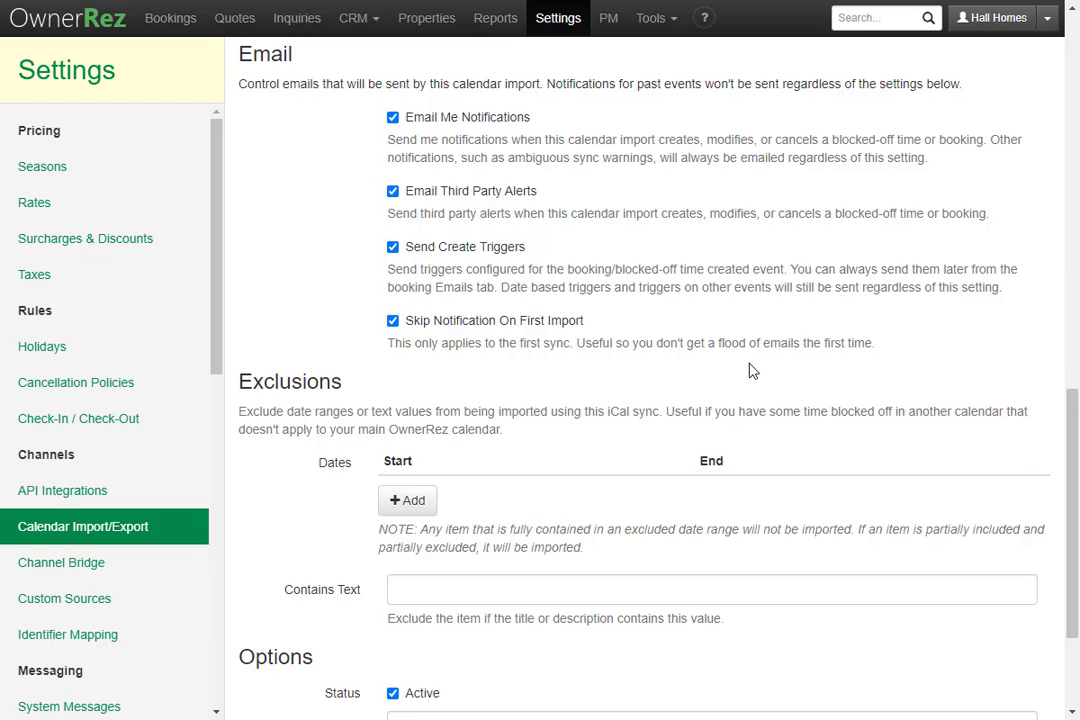
scroll(753, 371, down, 2)
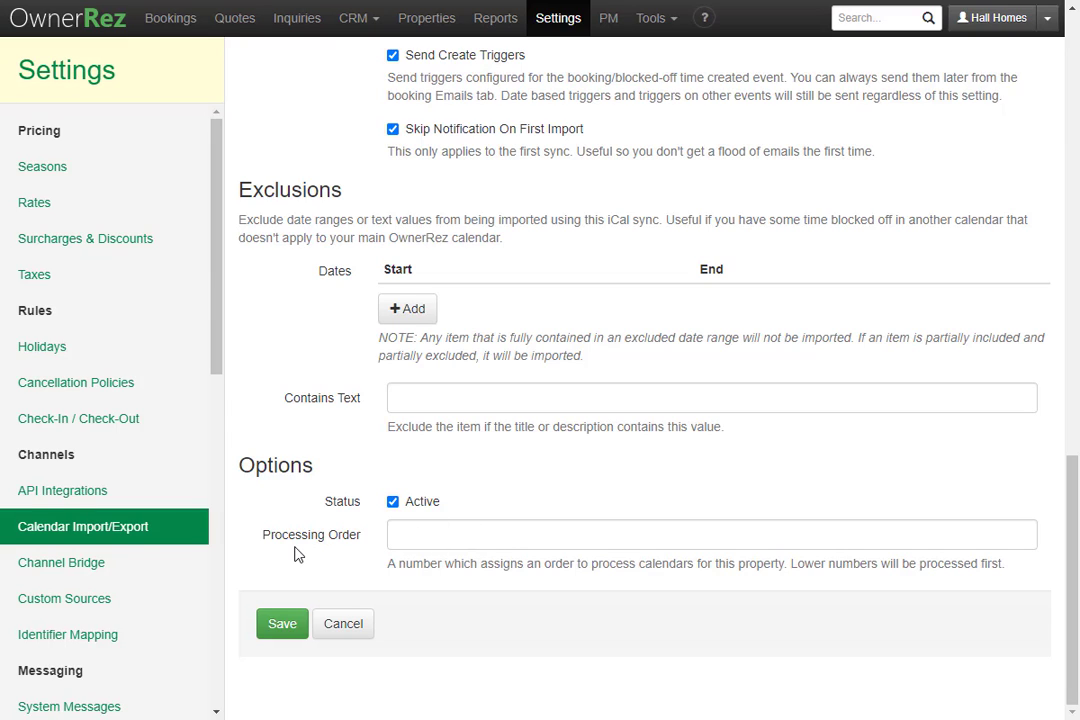
click(277, 627)
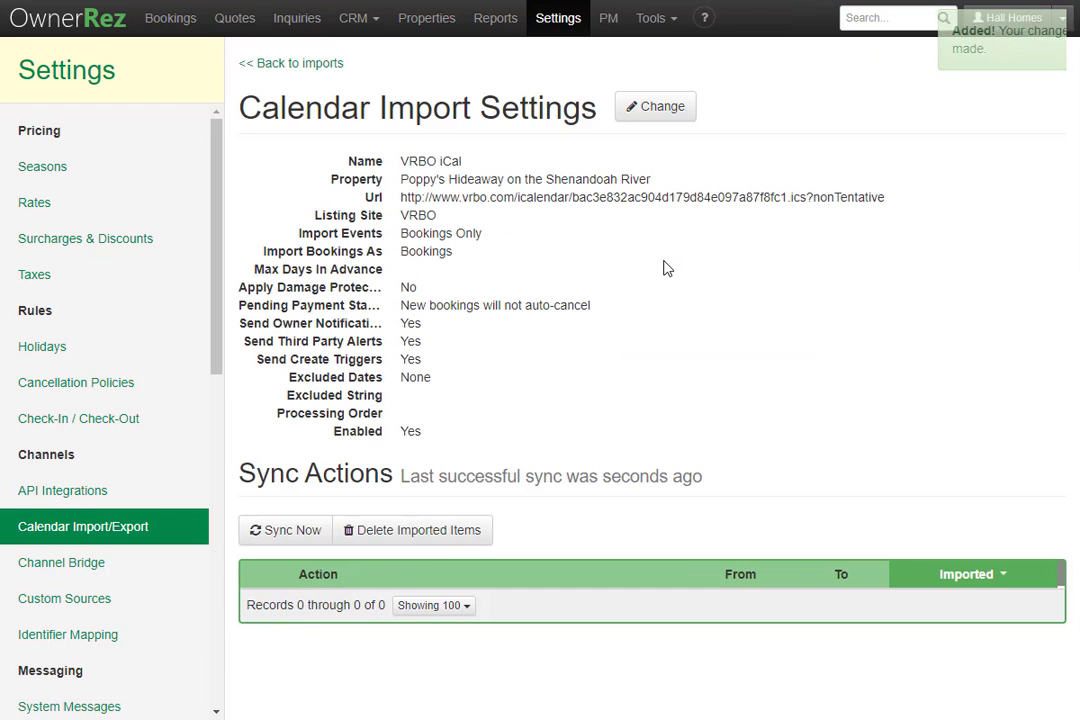
Step: Review the saved VRBO iCal import unchanged and sync the Vrbo calendar immediately
click(648, 110)
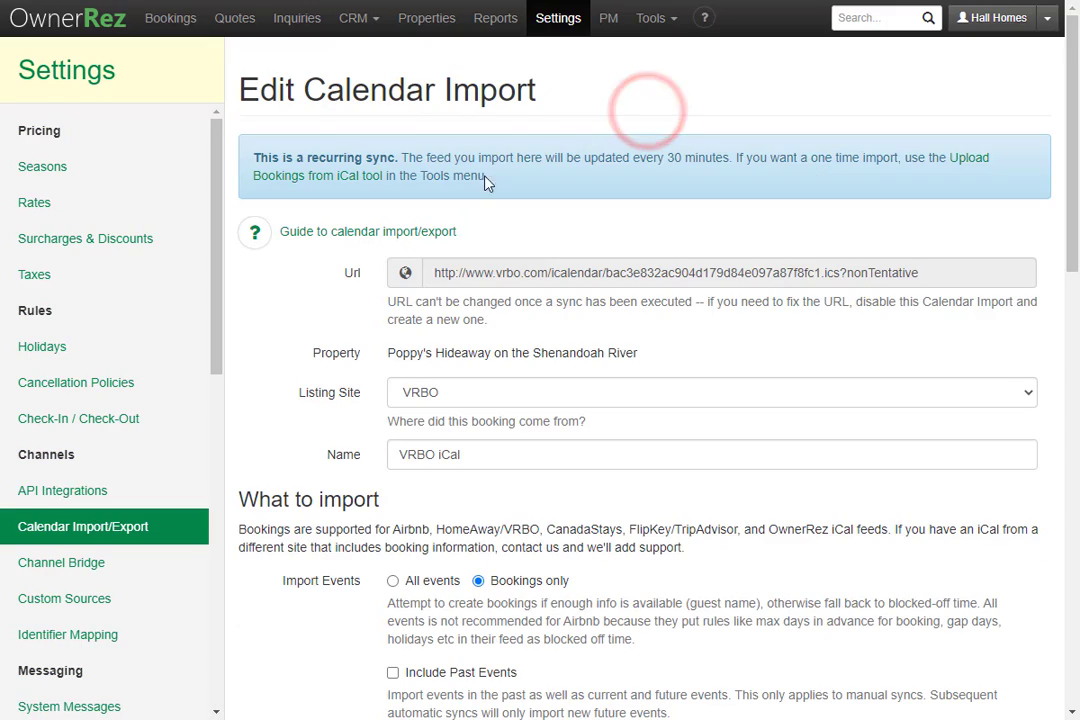
scroll(320, 387, down, 10)
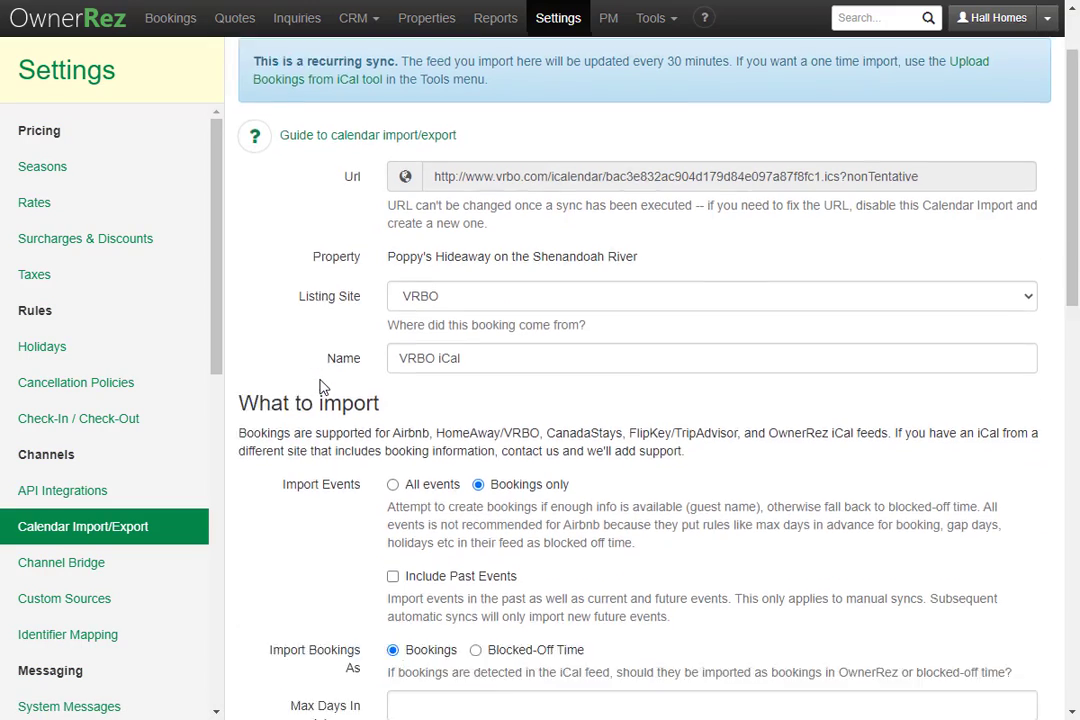
click(362, 620)
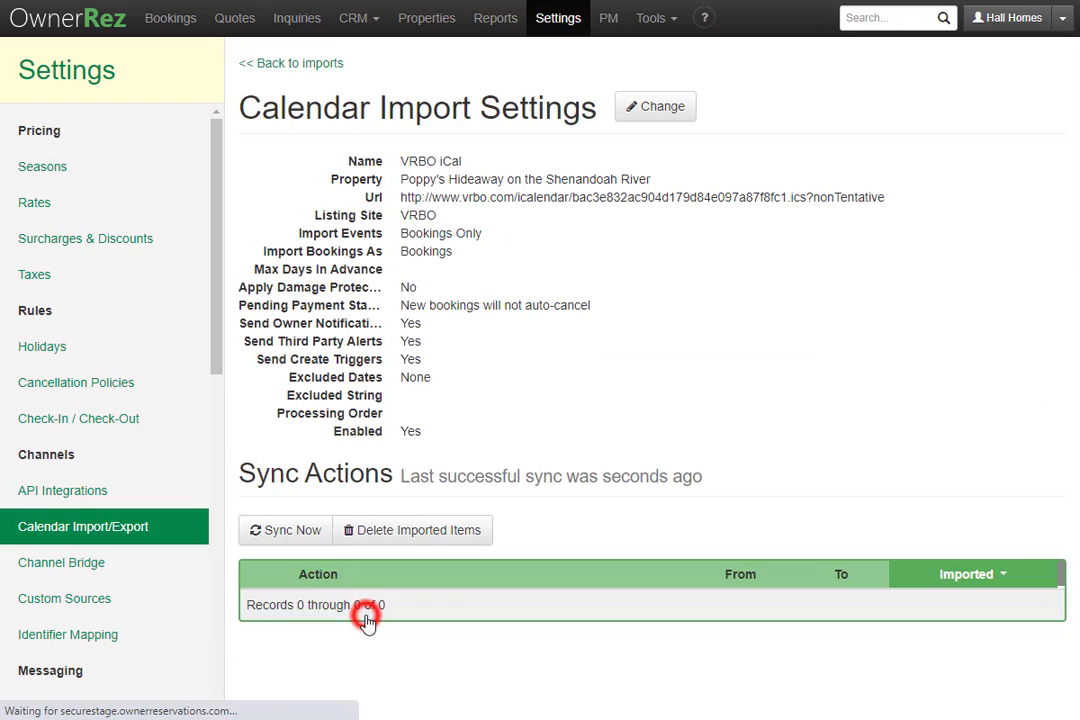
click(268, 534)
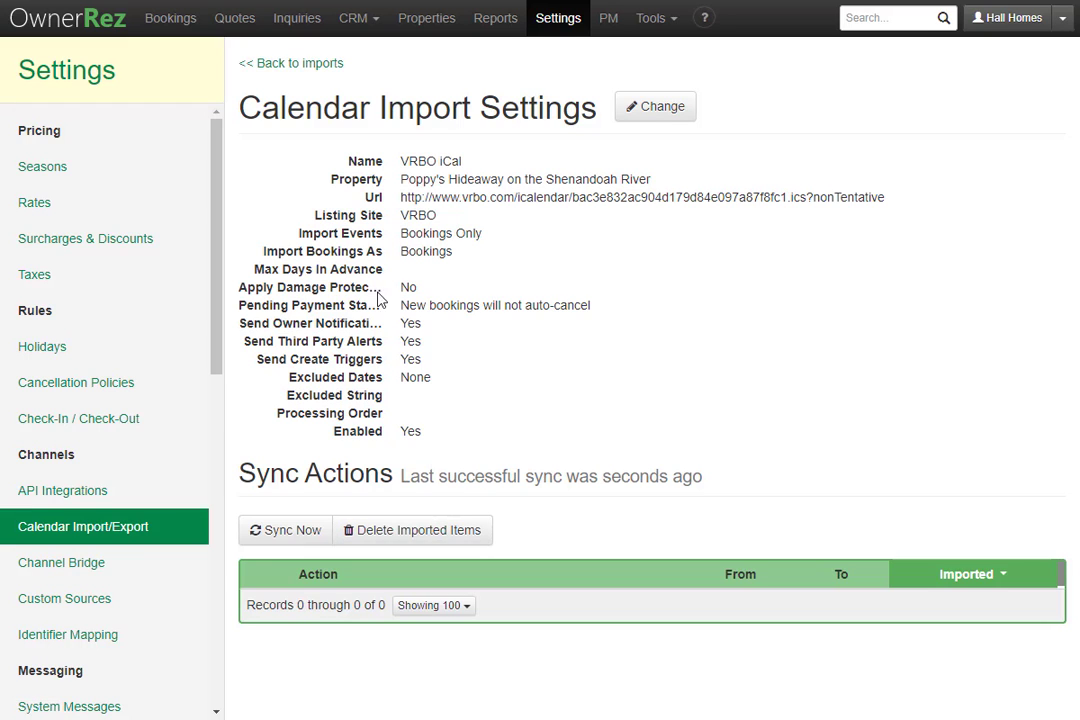
Step: Copy Poppy's Hideaway's OwnerRez iCal export URL from the Export tab
click(317, 63)
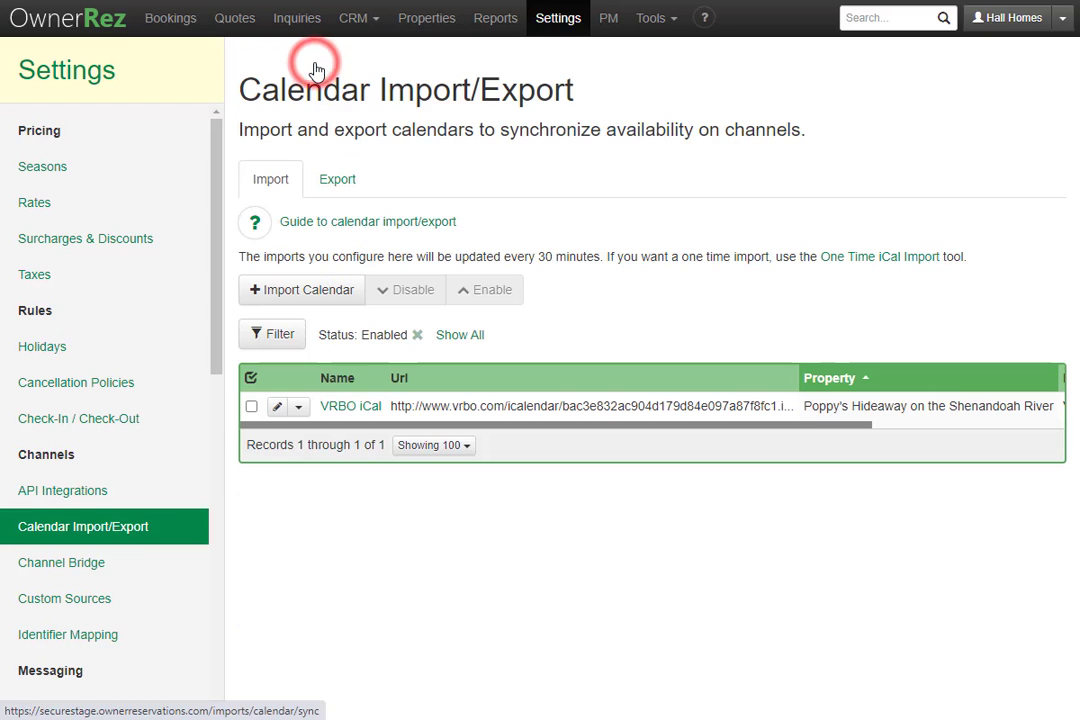
click(337, 186)
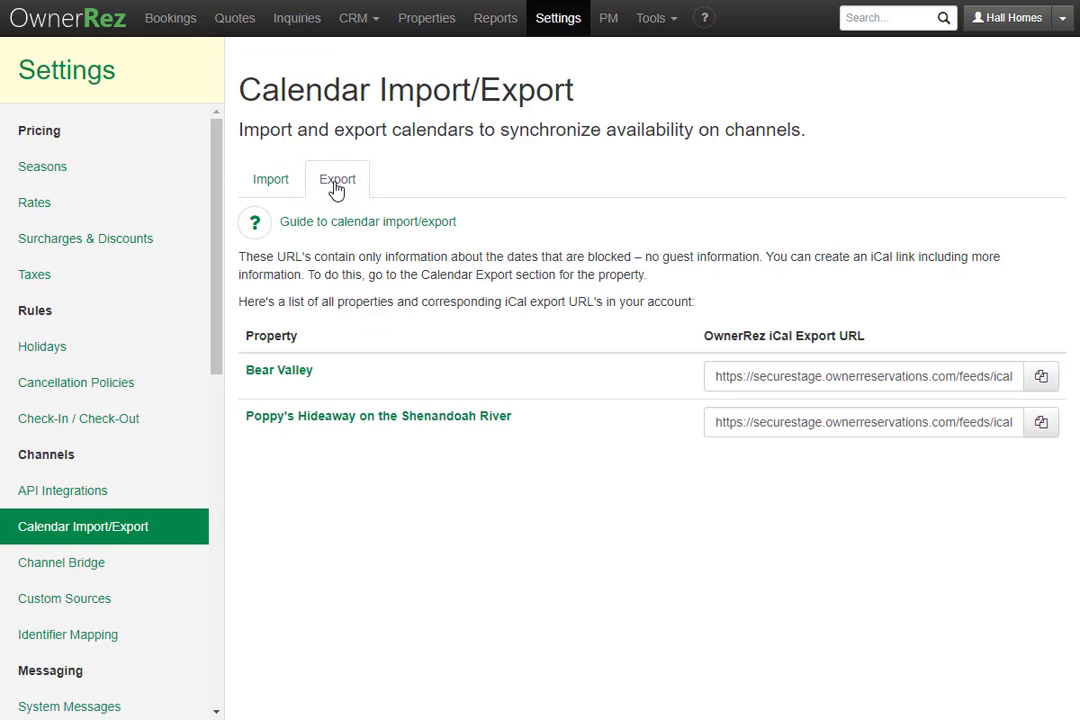
click(1041, 425)
Step: In Vrbo, close Export calendar and paste the OwnerRez iCal URL into a new calendar import
click(325, 1)
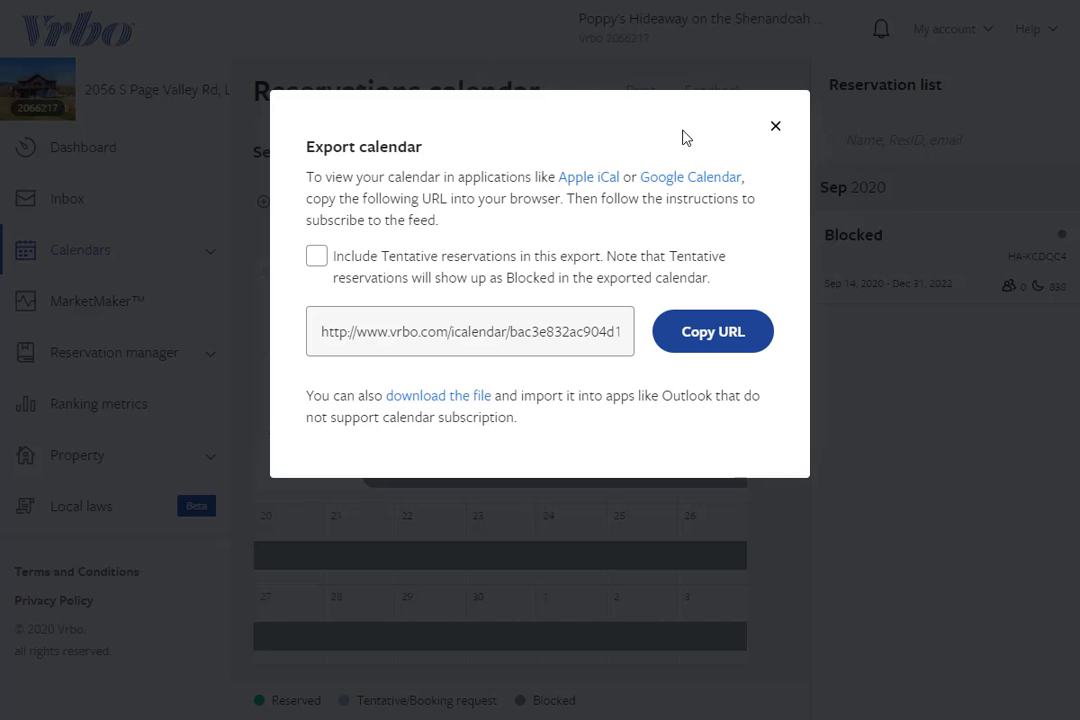
click(775, 127)
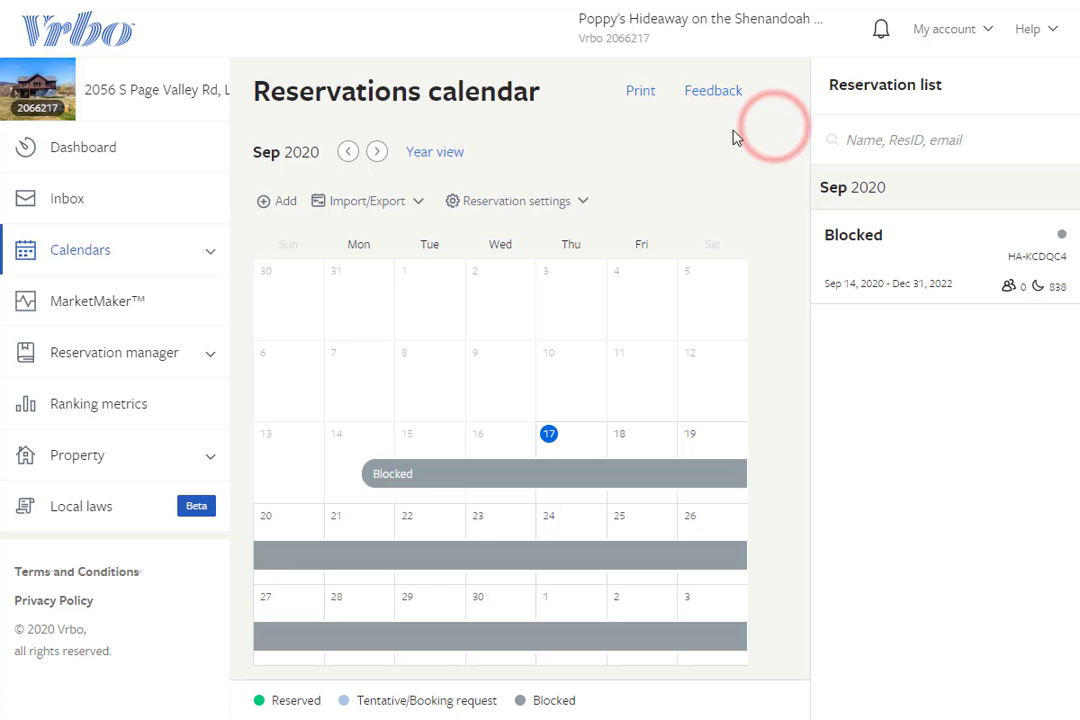
click(385, 203)
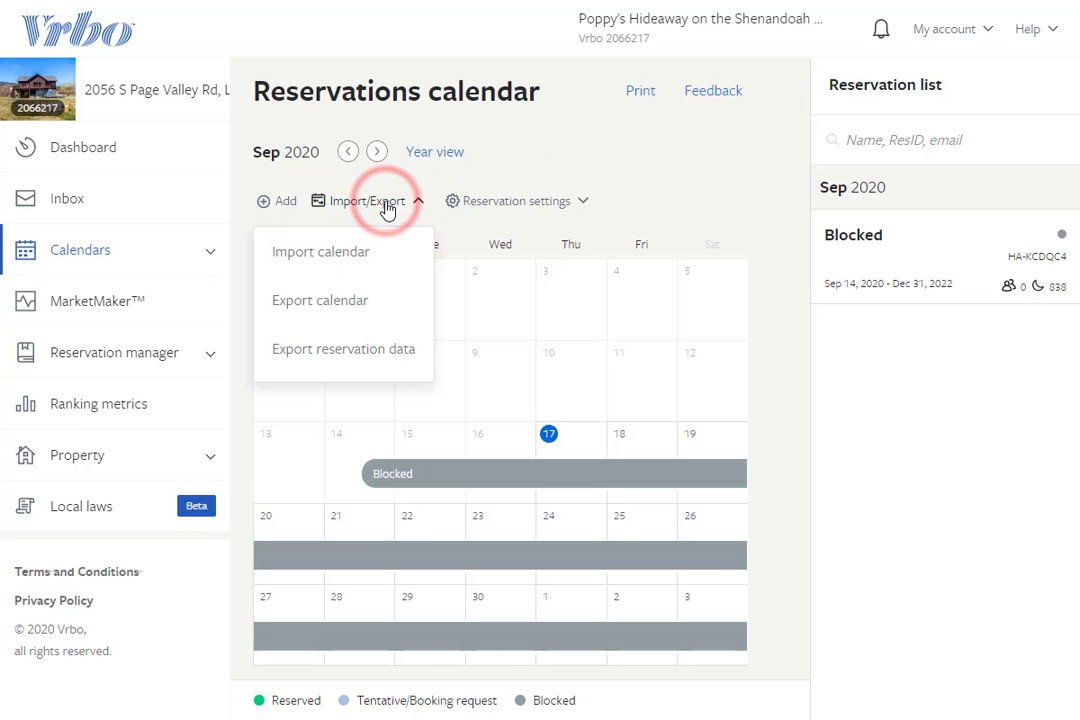
click(370, 254)
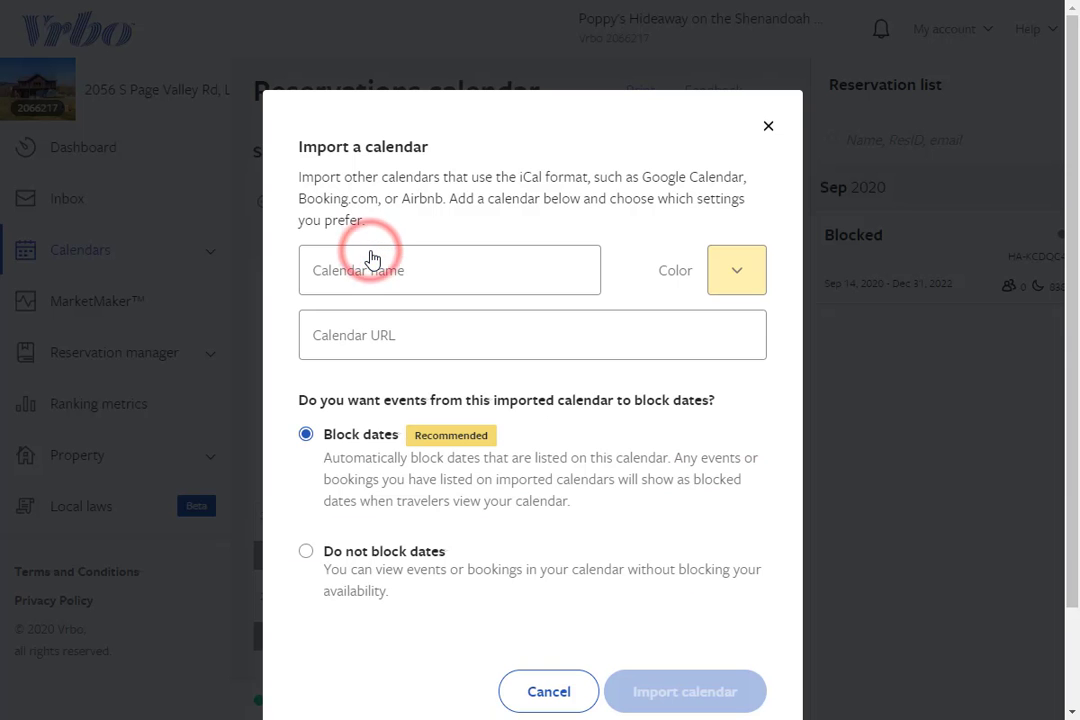
click(392, 335)
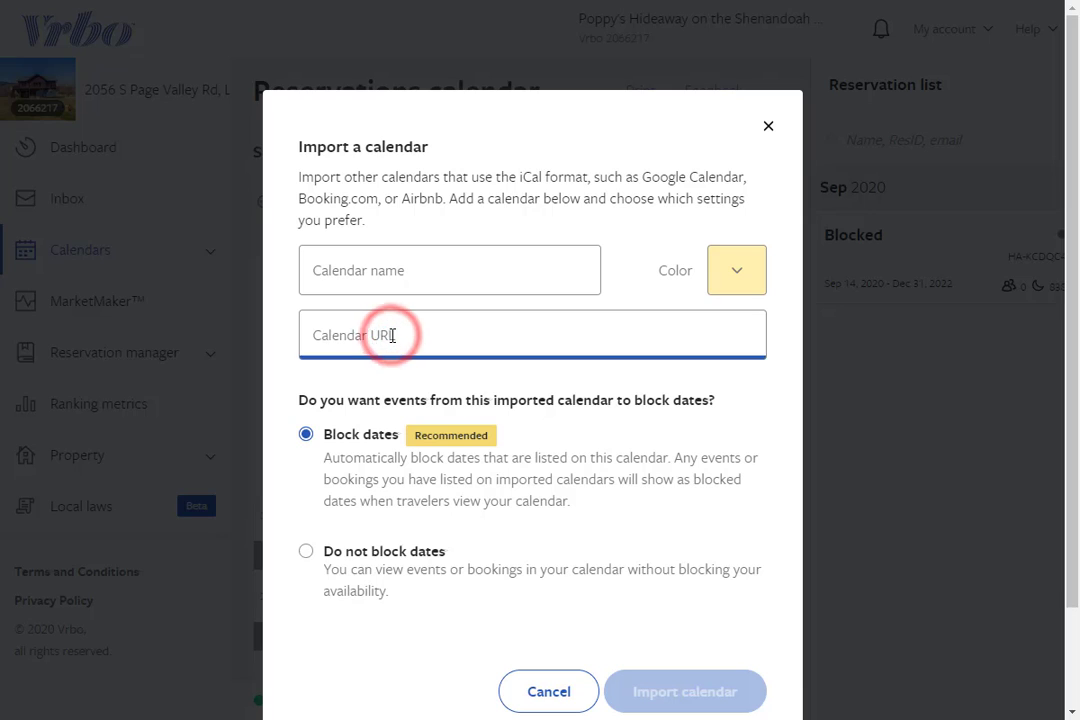
key(ctrl+v)
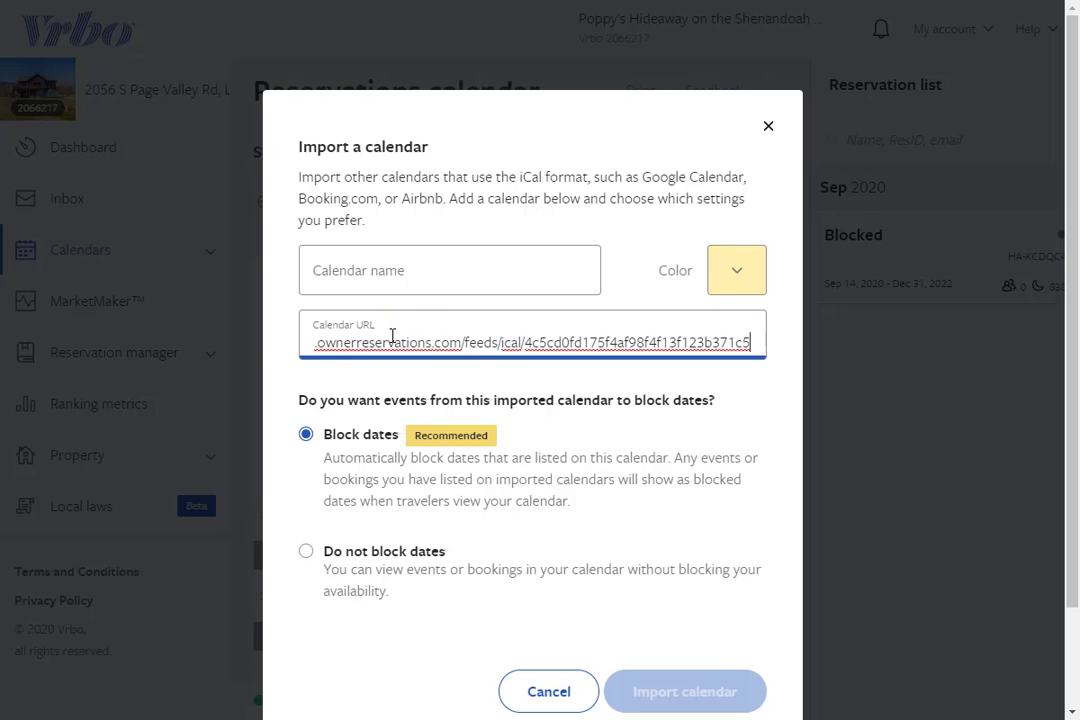
Step: Name the calendar OwnerRez, keep yellow, import it, and view an imported booking
click(415, 282)
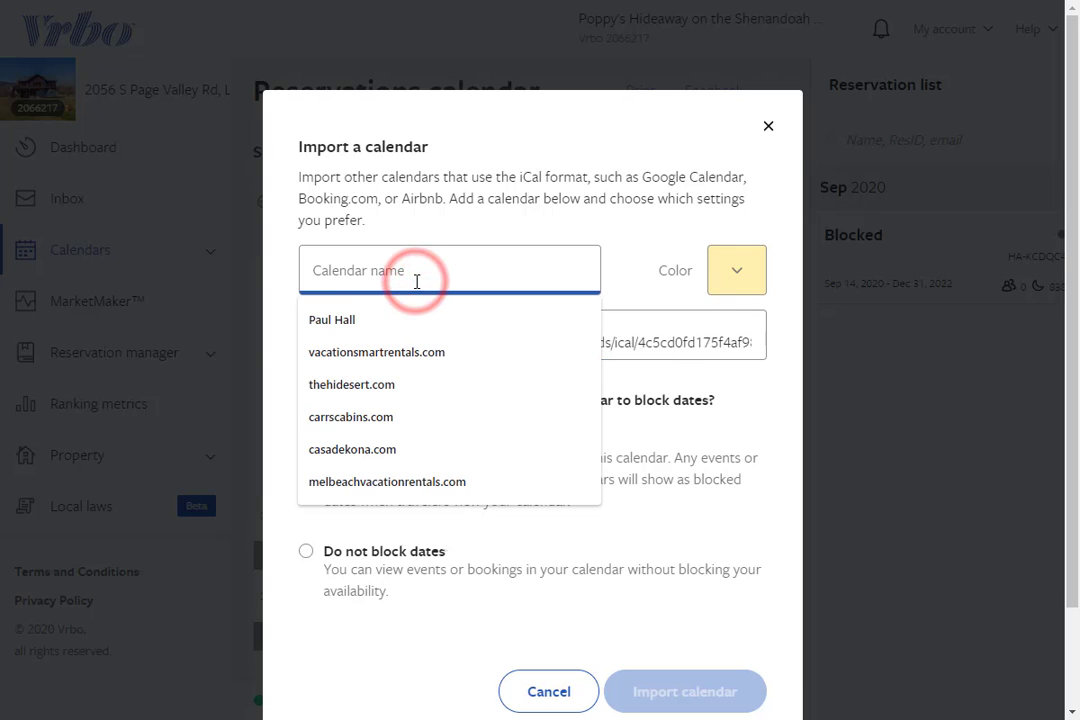
text(OwnerRez)
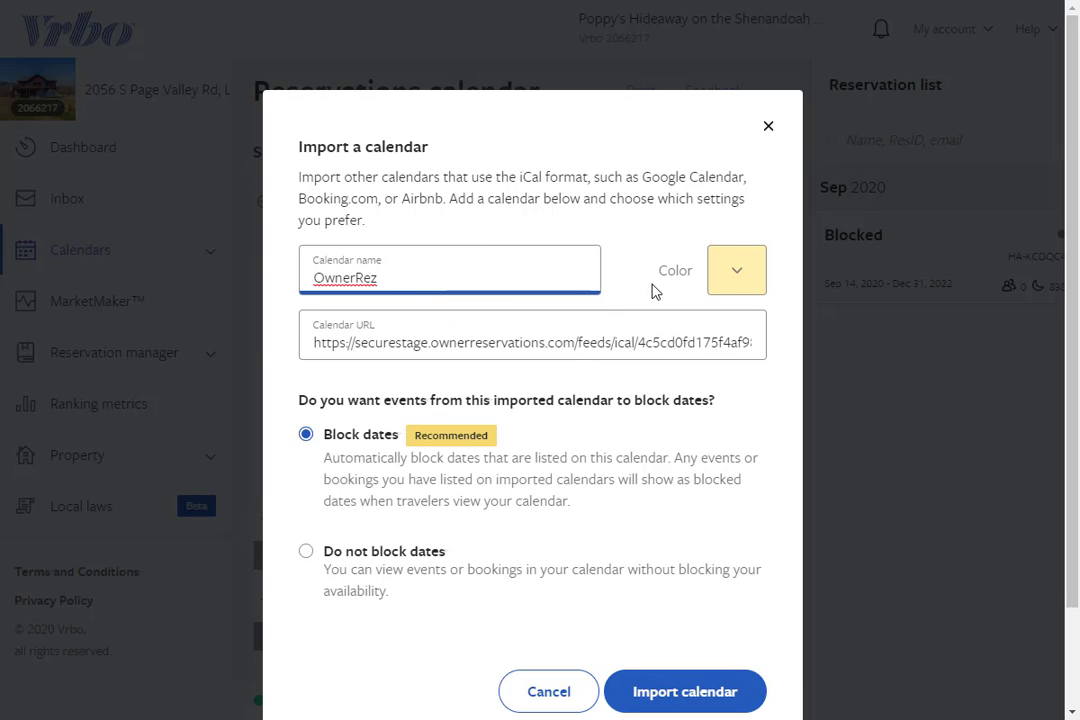
click(749, 278)
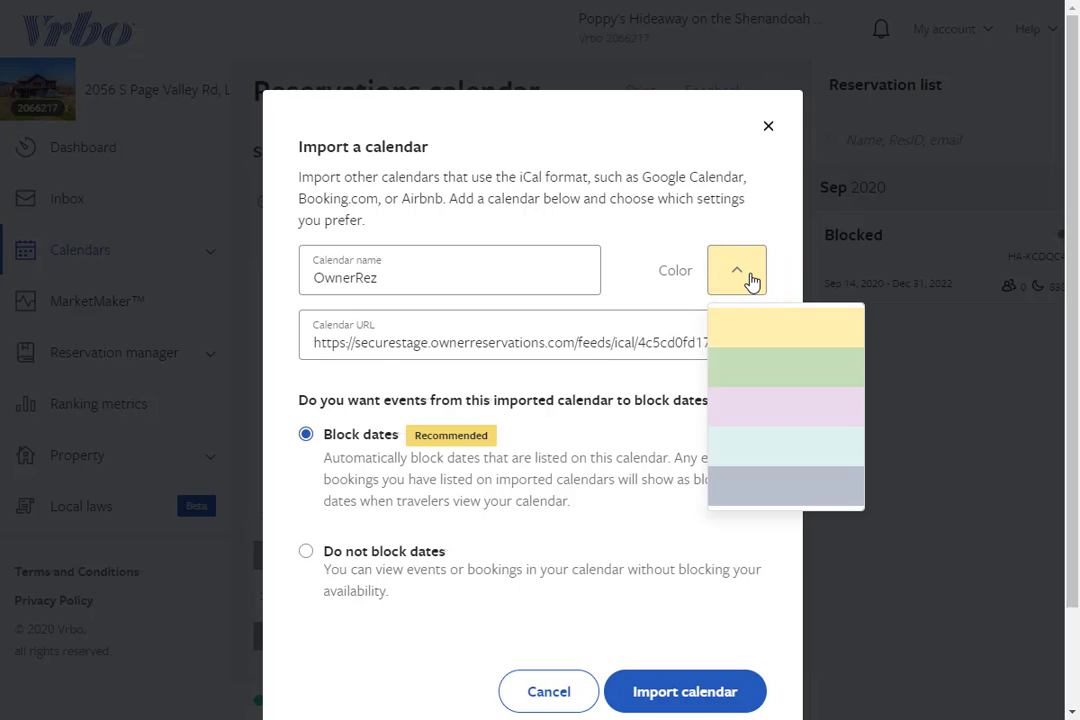
click(750, 278)
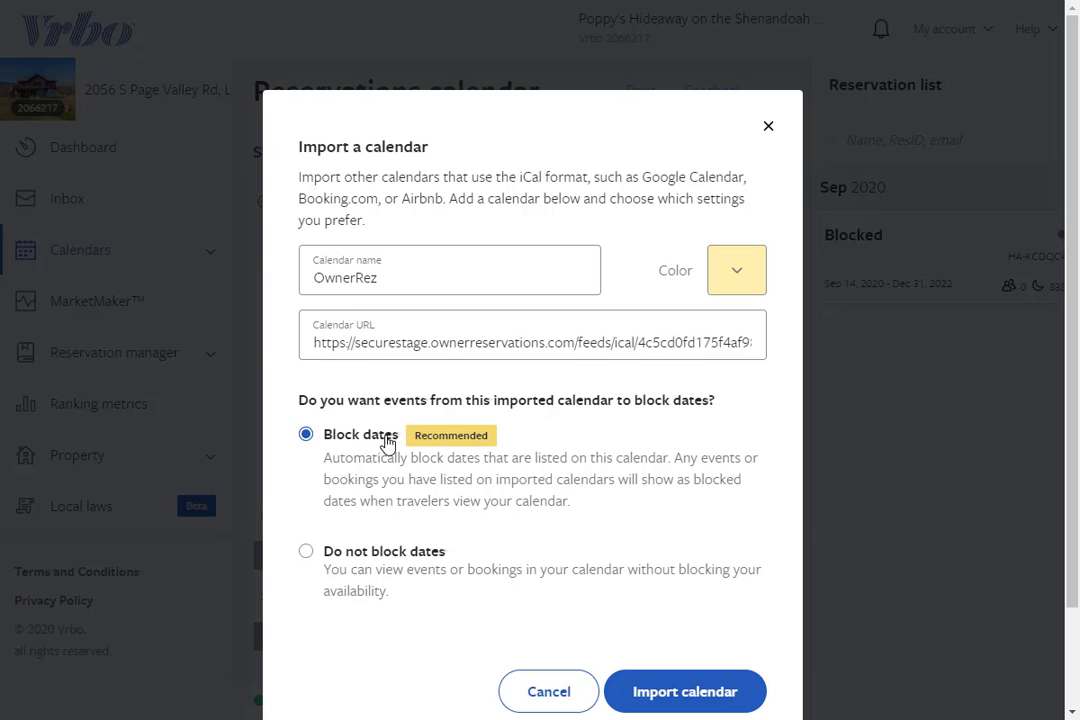
click(720, 700)
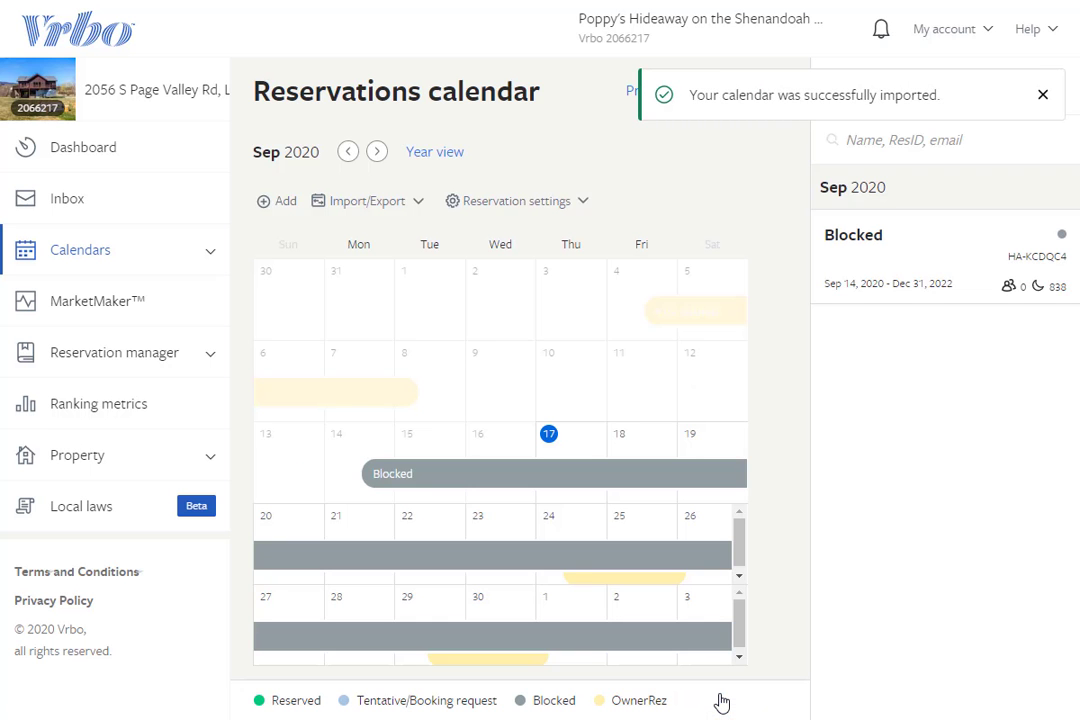
click(665, 580)
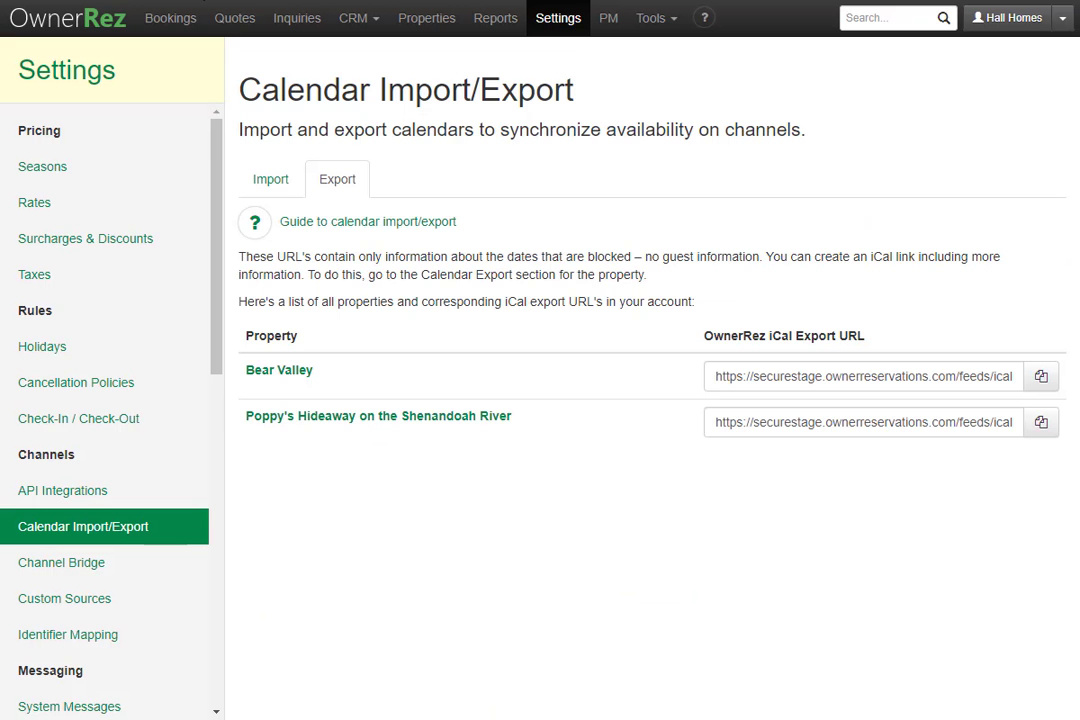
Step: From the Import tab listing the VRBO iCal import, begin another new calendar import
click(278, 180)
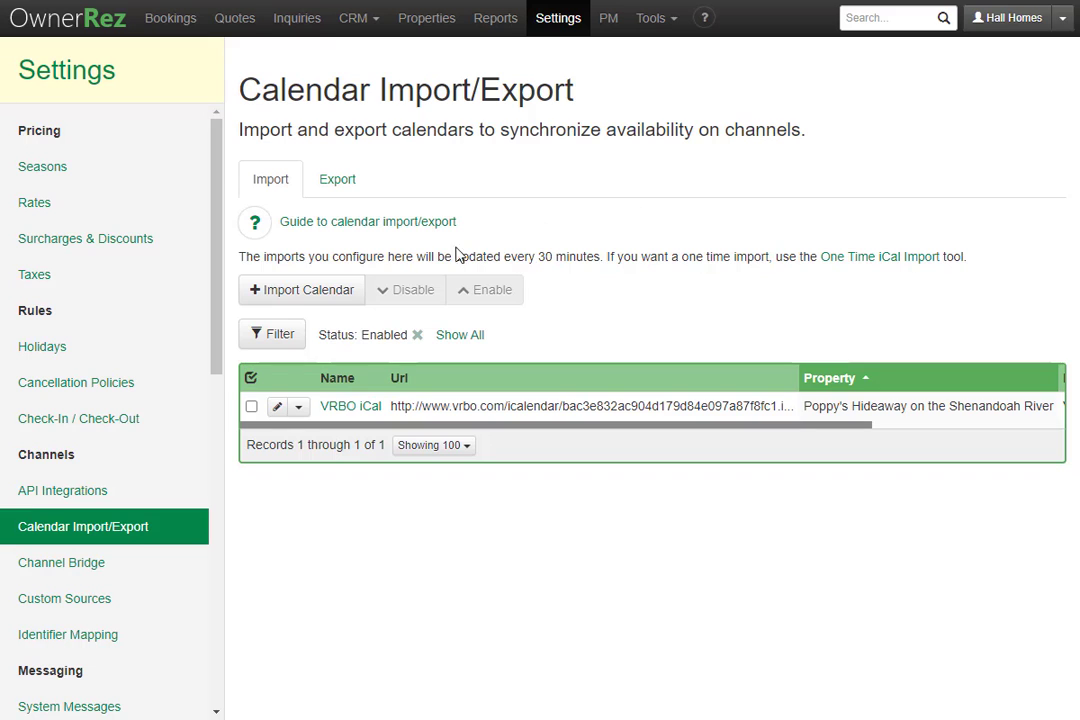
click(305, 294)
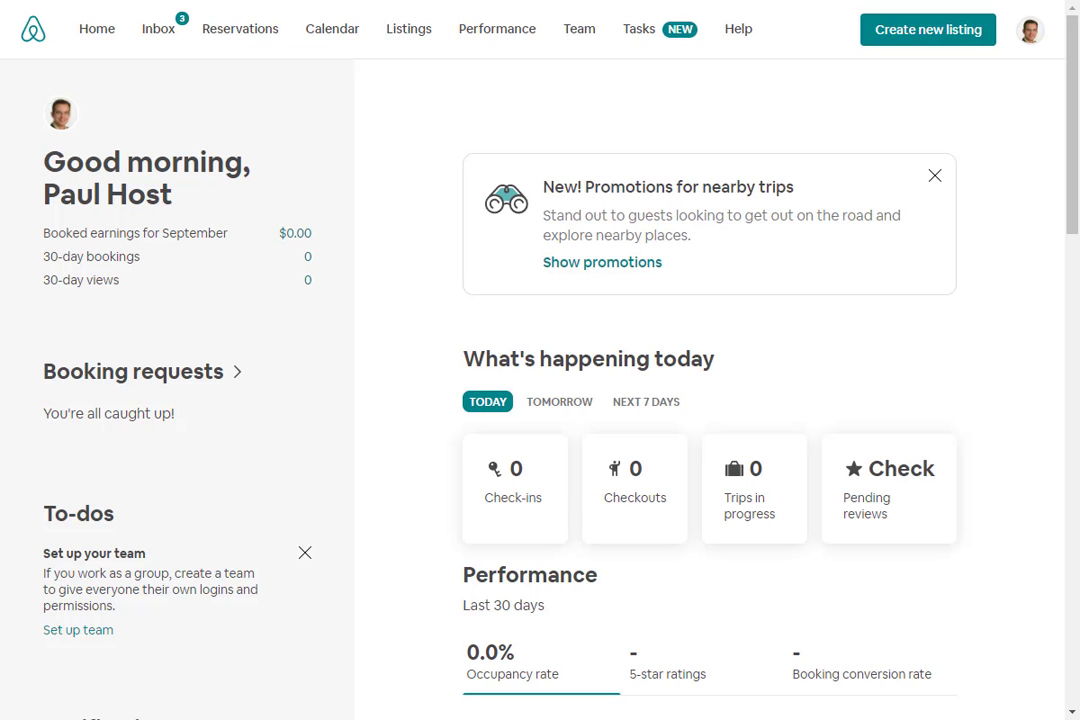
Step: Copy the iCal export link from Poppy's Hideaway's Airbnb availability settings
click(313, 40)
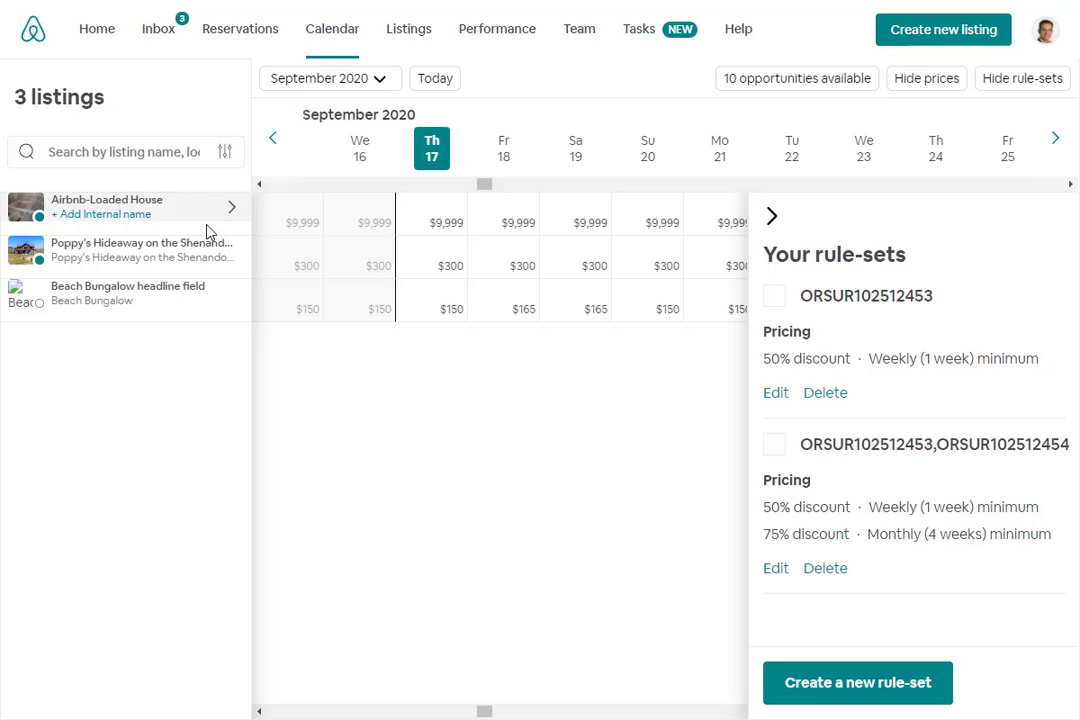
click(181, 262)
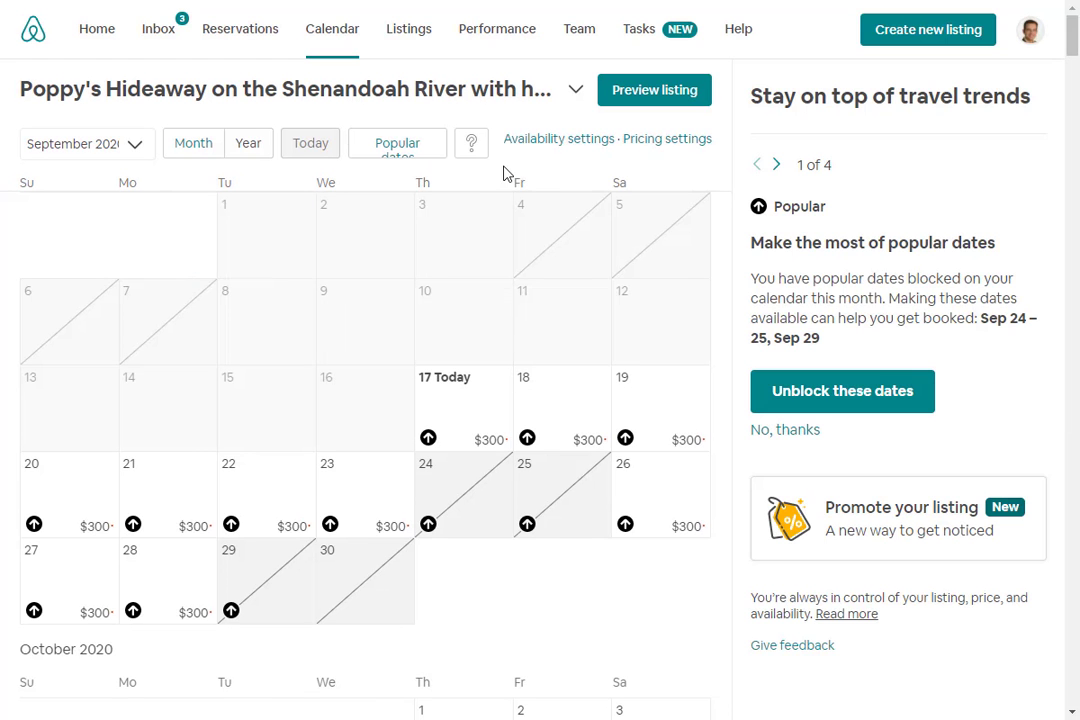
click(557, 144)
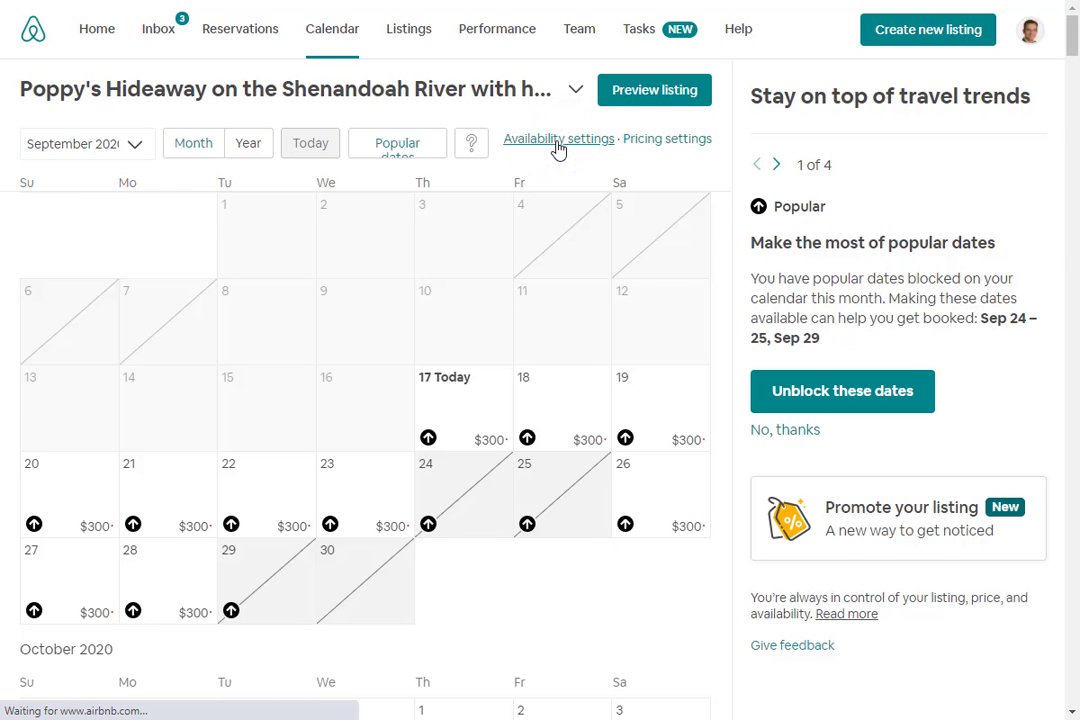
scroll(558, 149, down, 10)
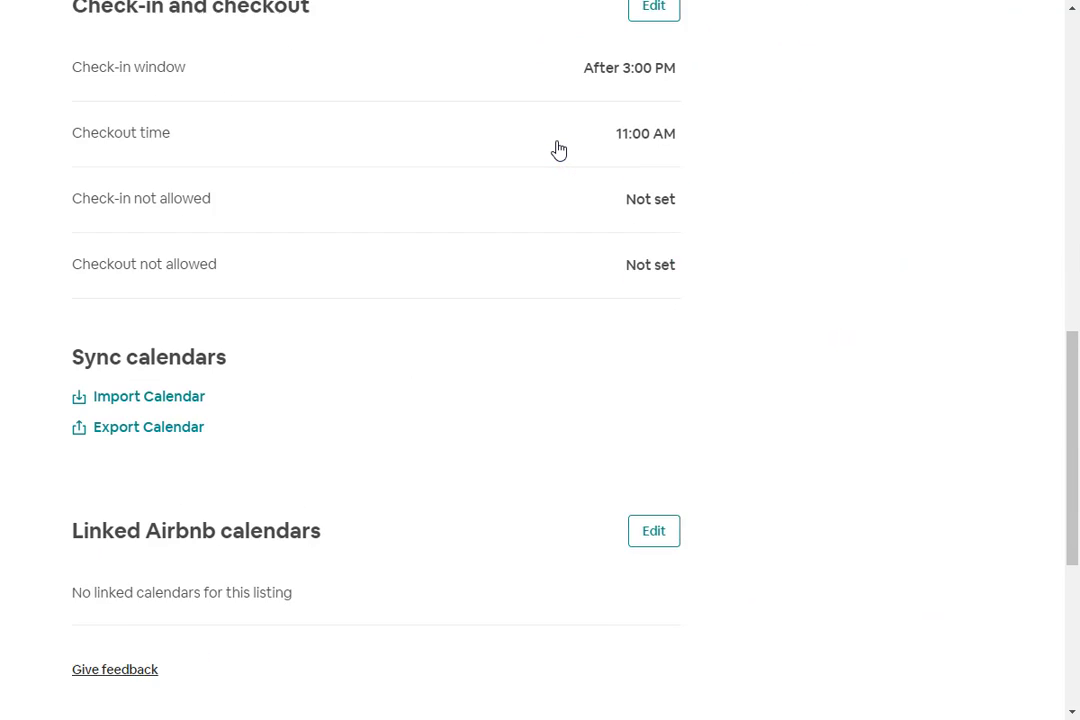
scroll(557, 149, down, 4)
scroll(555, 150, up, 2)
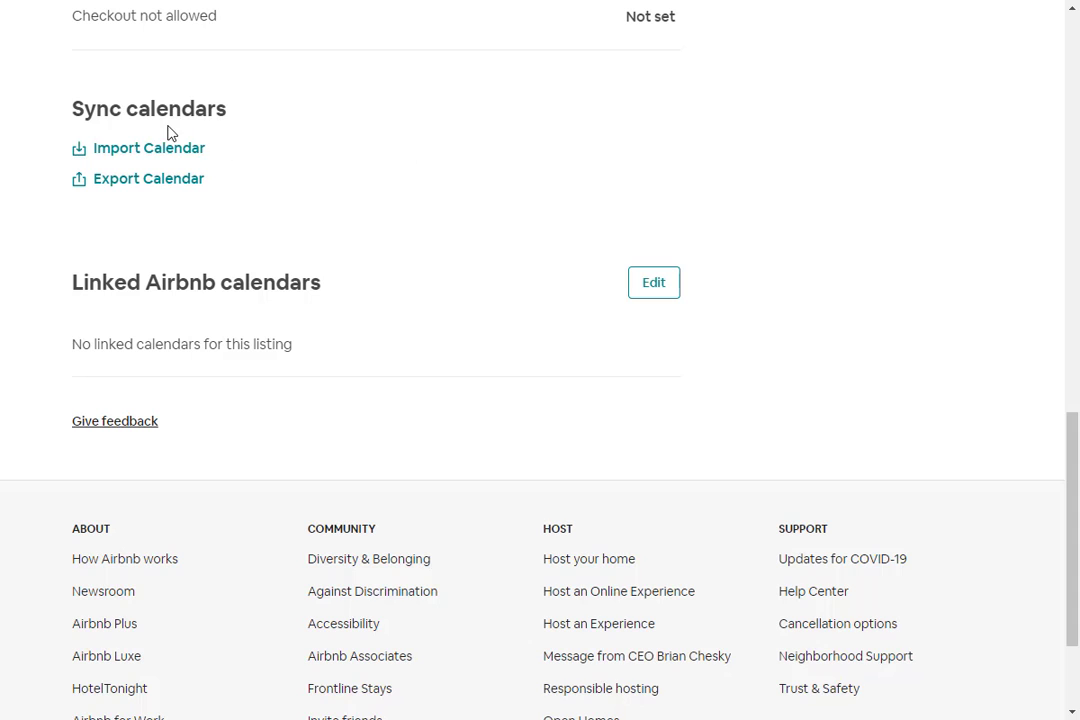
scroll(216, 116, up, 1)
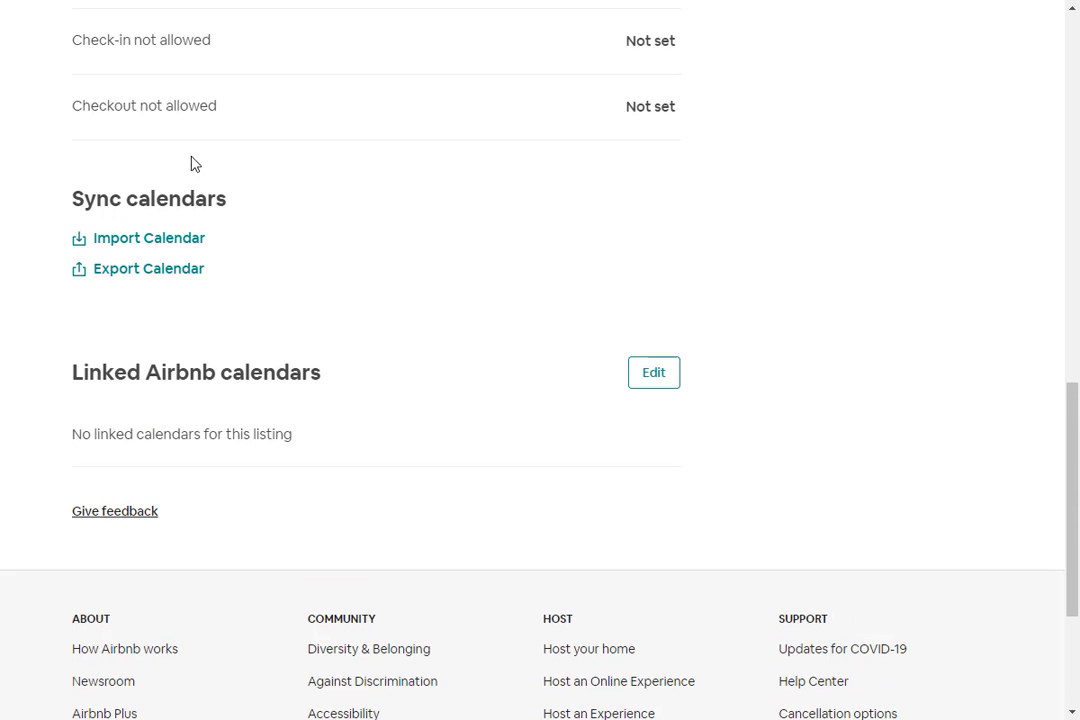
click(176, 274)
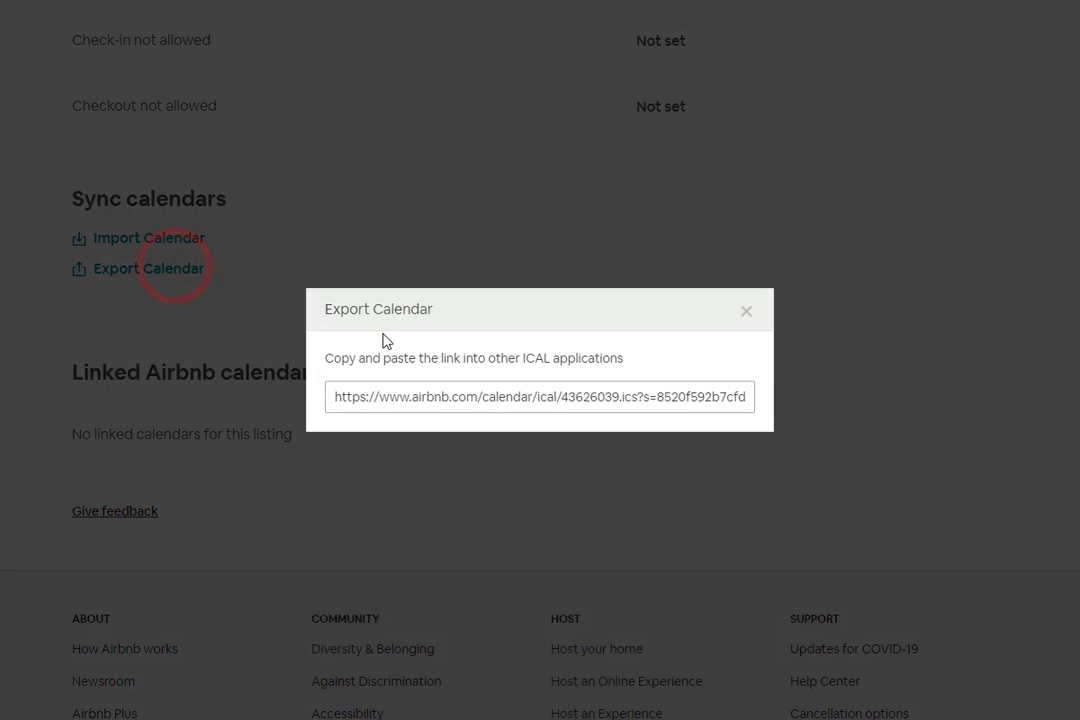
click(566, 396)
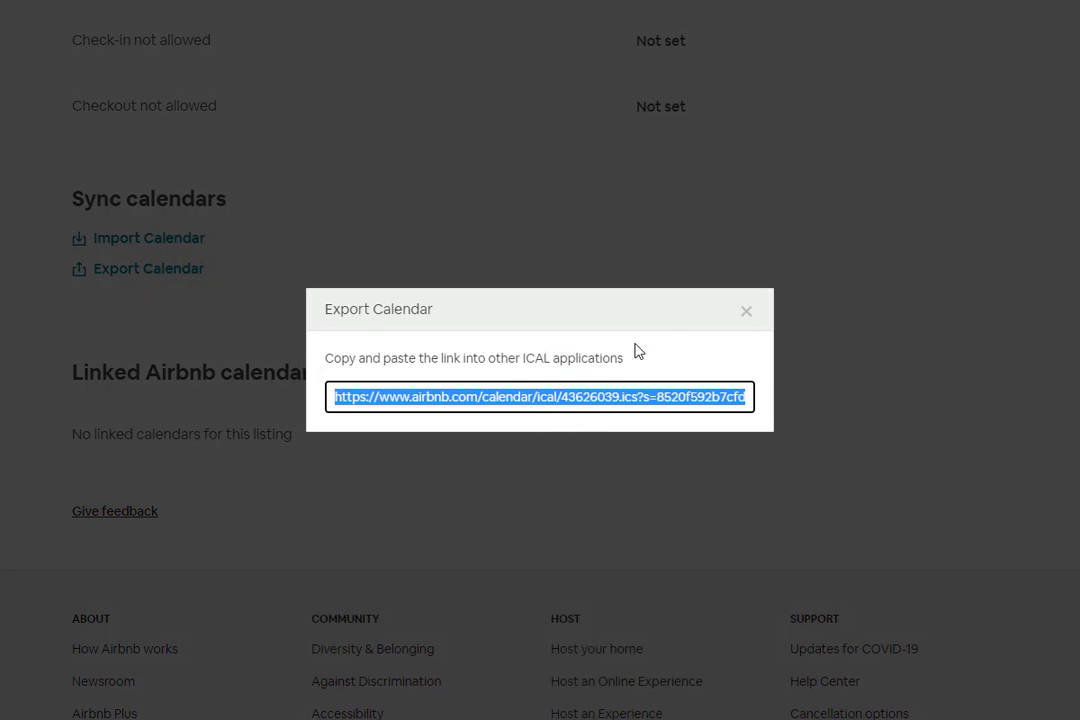
click(746, 311)
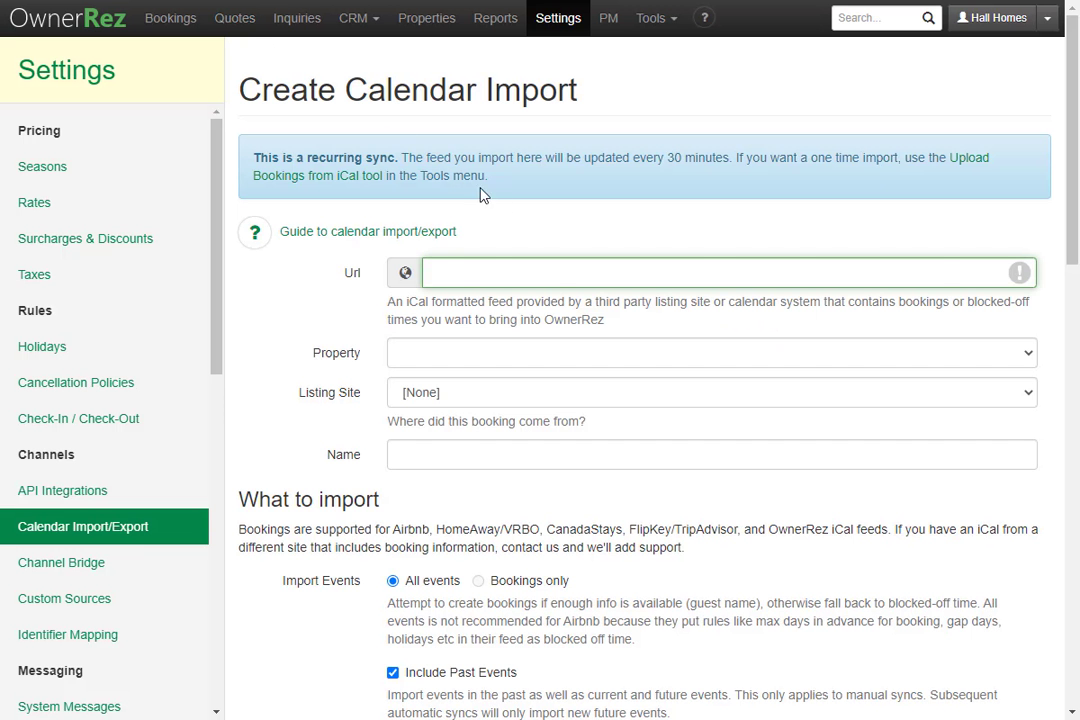
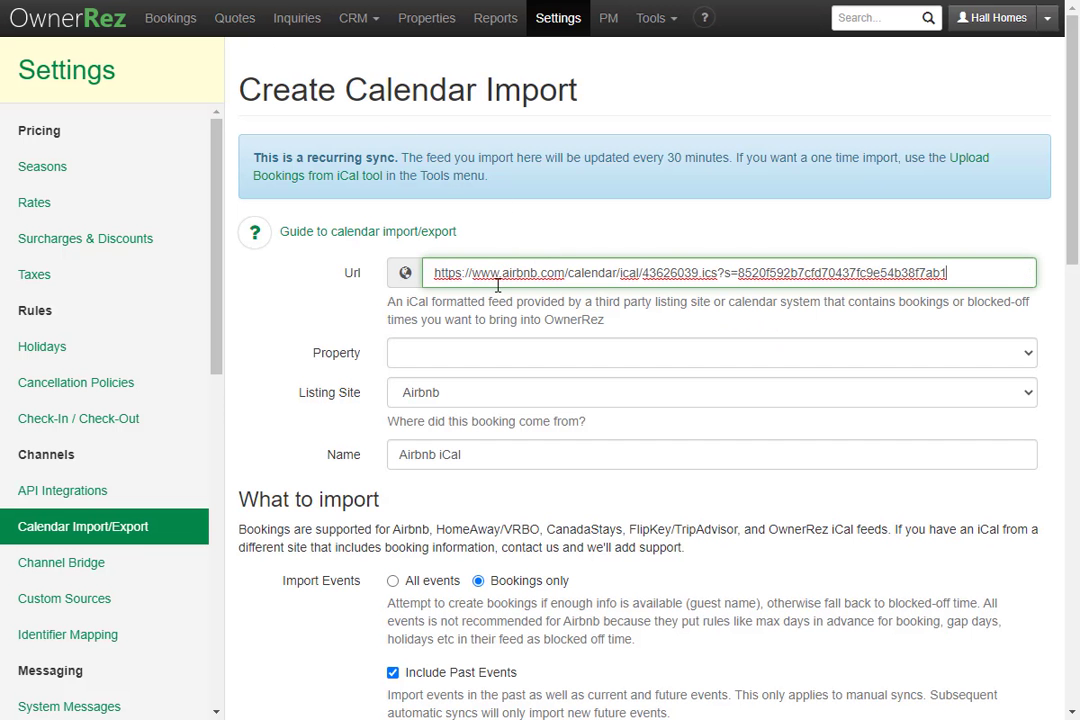
Step: Save an import with the pasted Airbnb iCal link for Poppy's Hideaway on the Shenandoah River
click(488, 354)
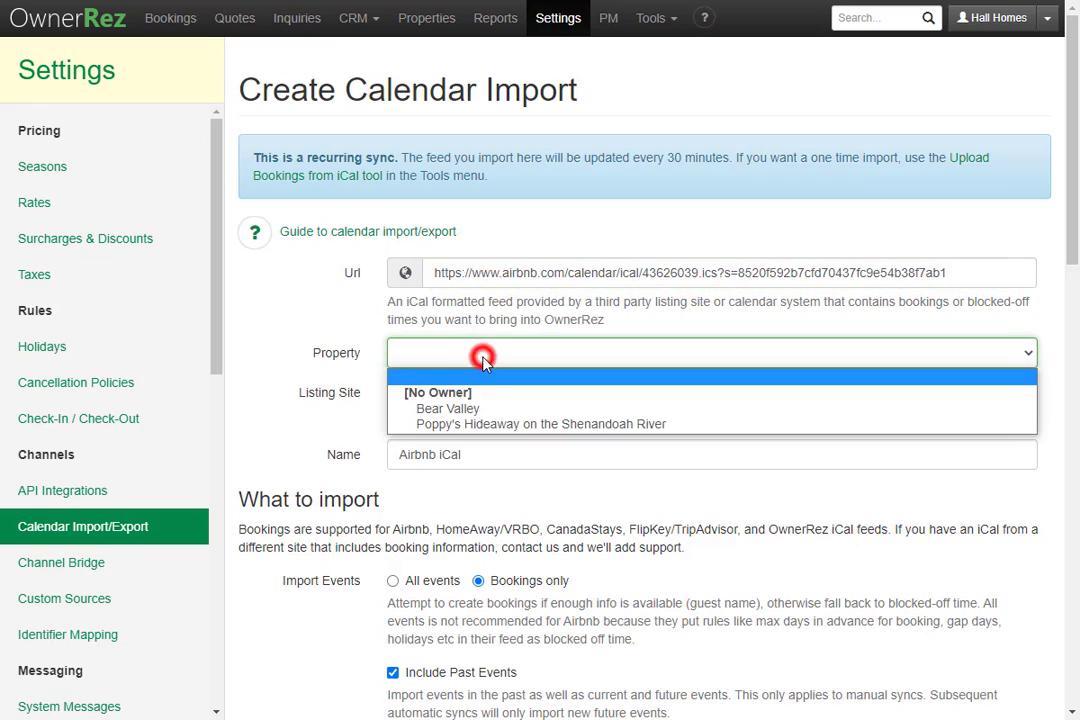
click(497, 424)
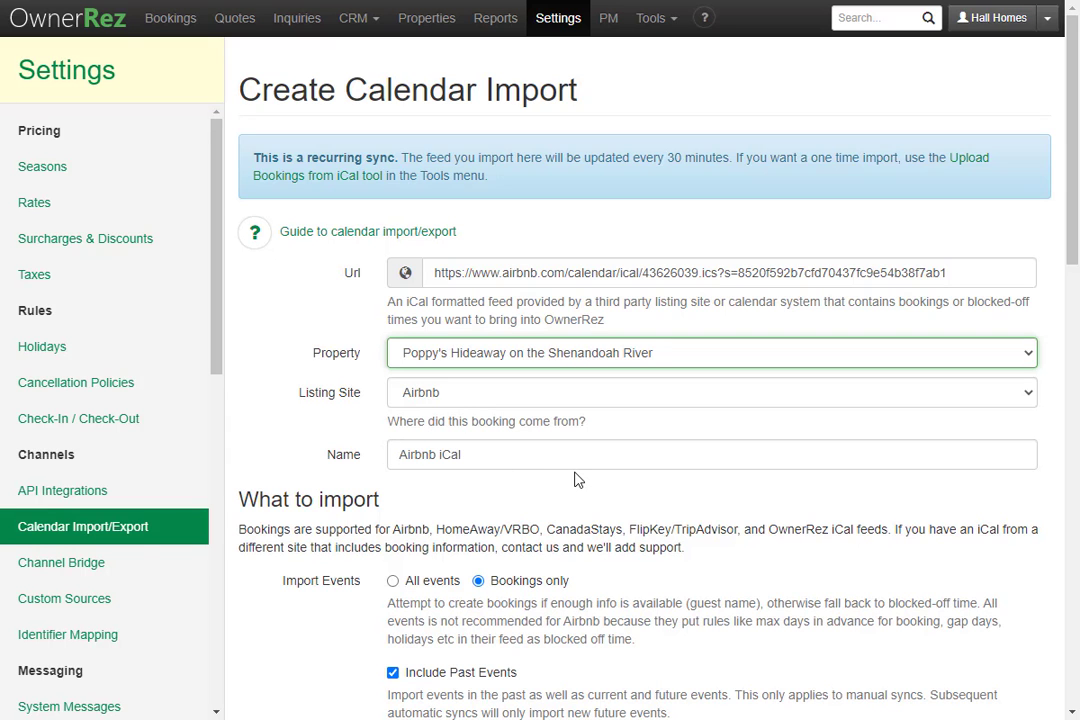
scroll(575, 480, down, 3)
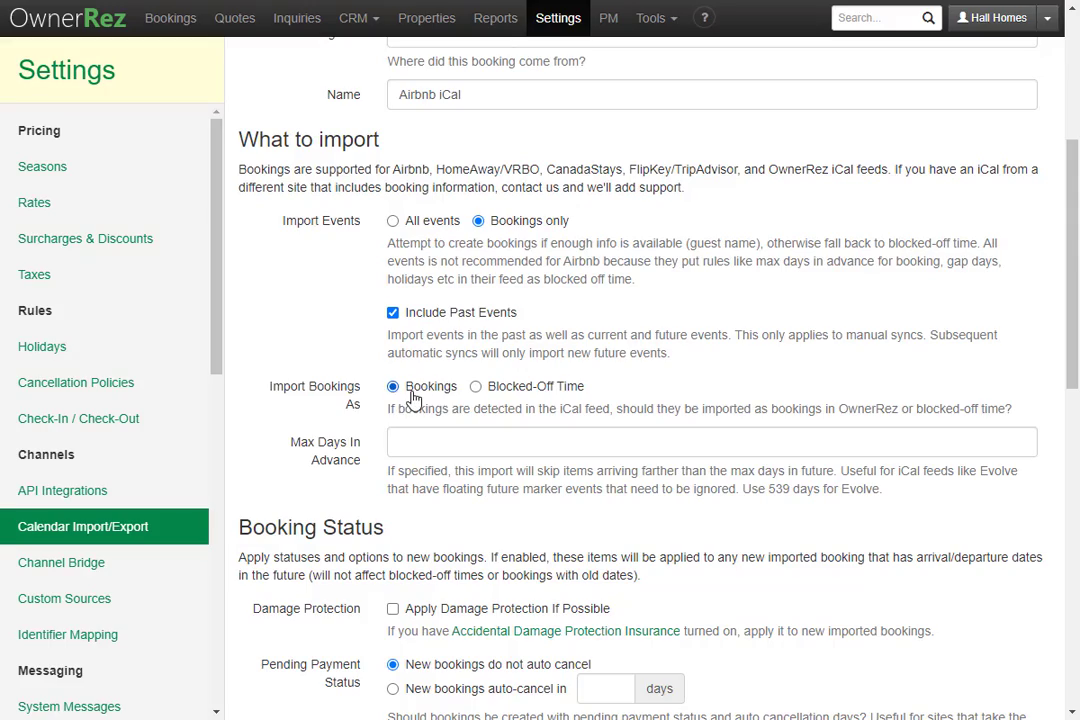
scroll(413, 398, down, 9)
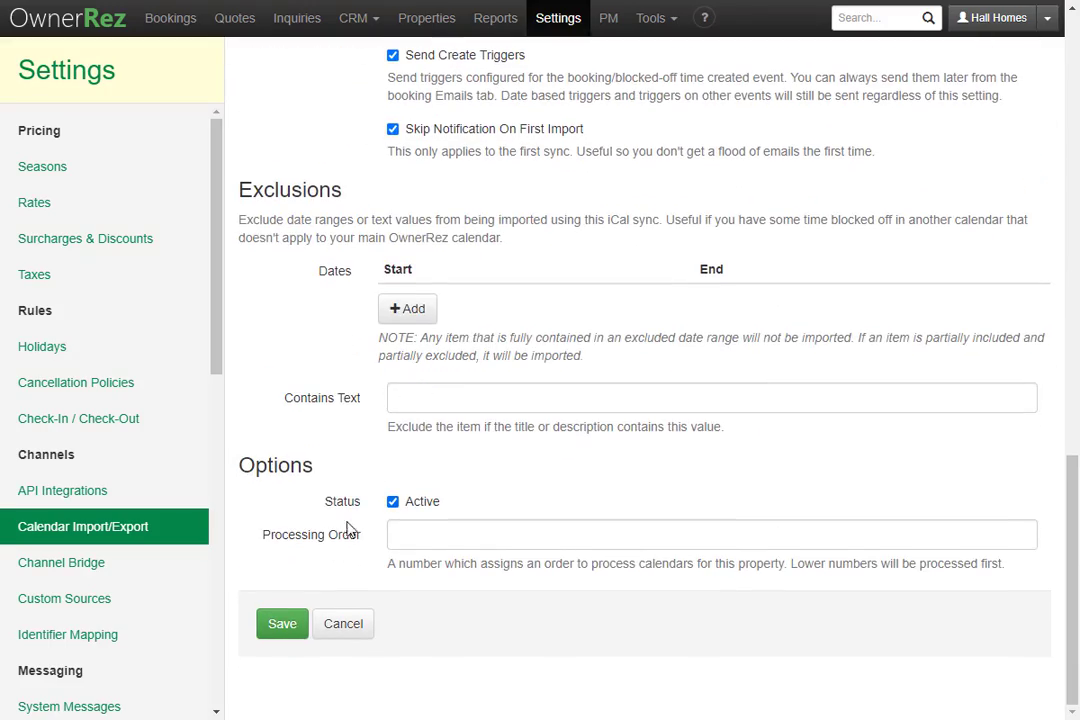
click(283, 627)
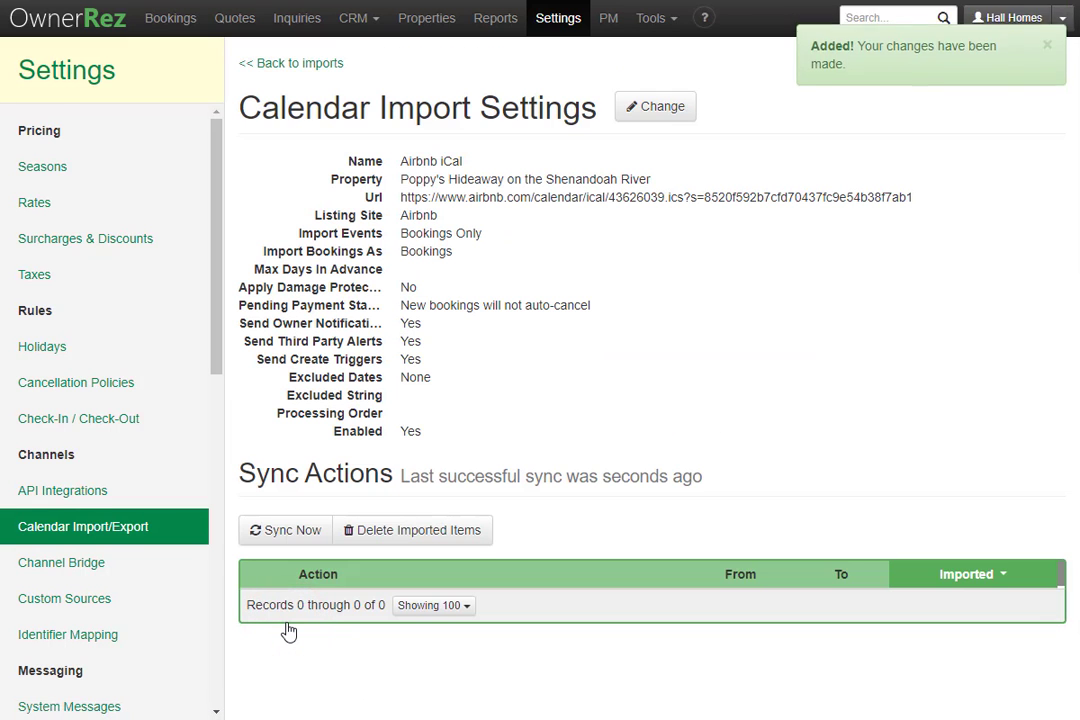
Step: Copy Poppy's Hideaway's OwnerRez calendar URL from the Export tab
click(318, 65)
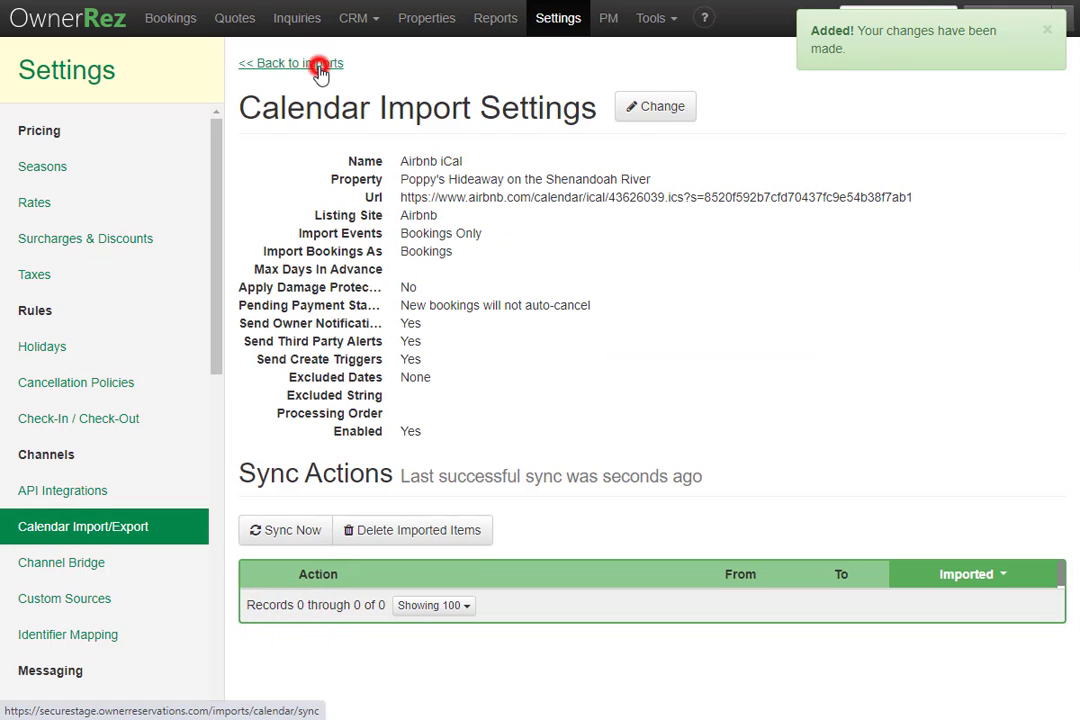
click(339, 179)
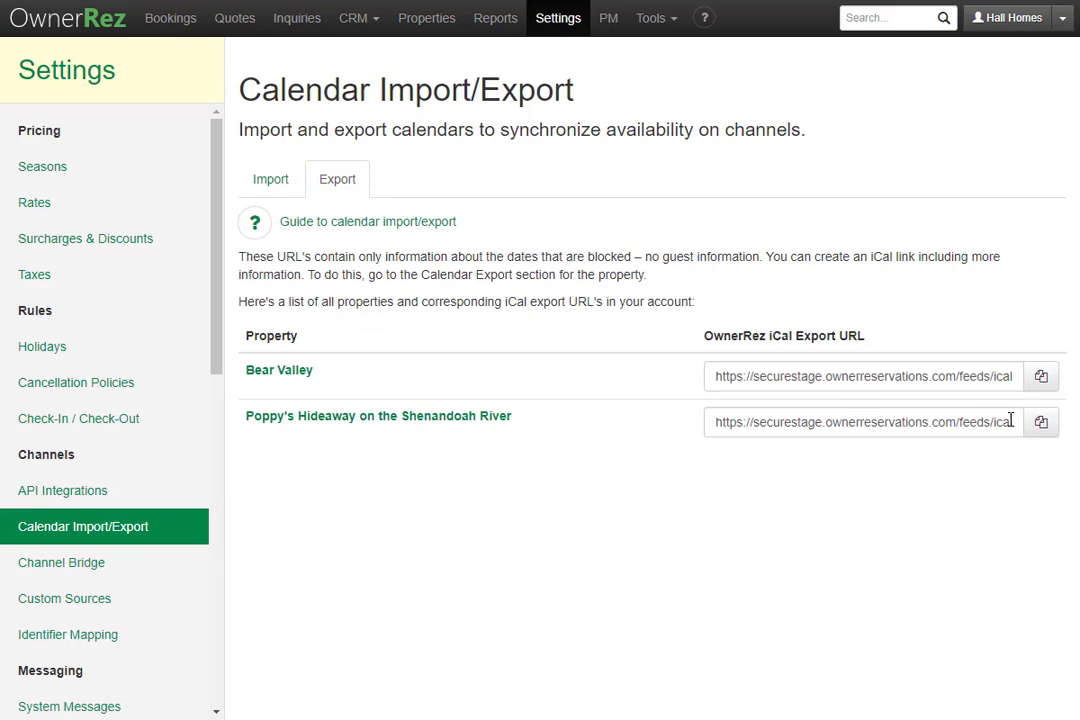
click(1040, 423)
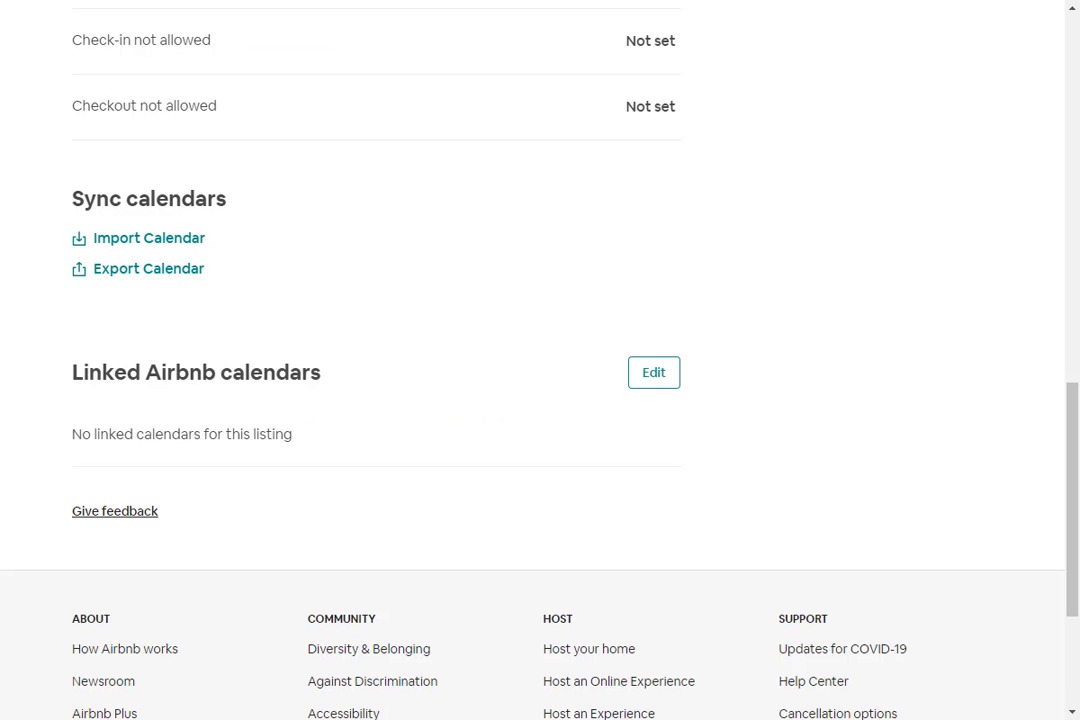
Step: Import the pasted OwnerRez calendar address into the Airbnb listing, naming it 'OwnerRez'
click(174, 240)
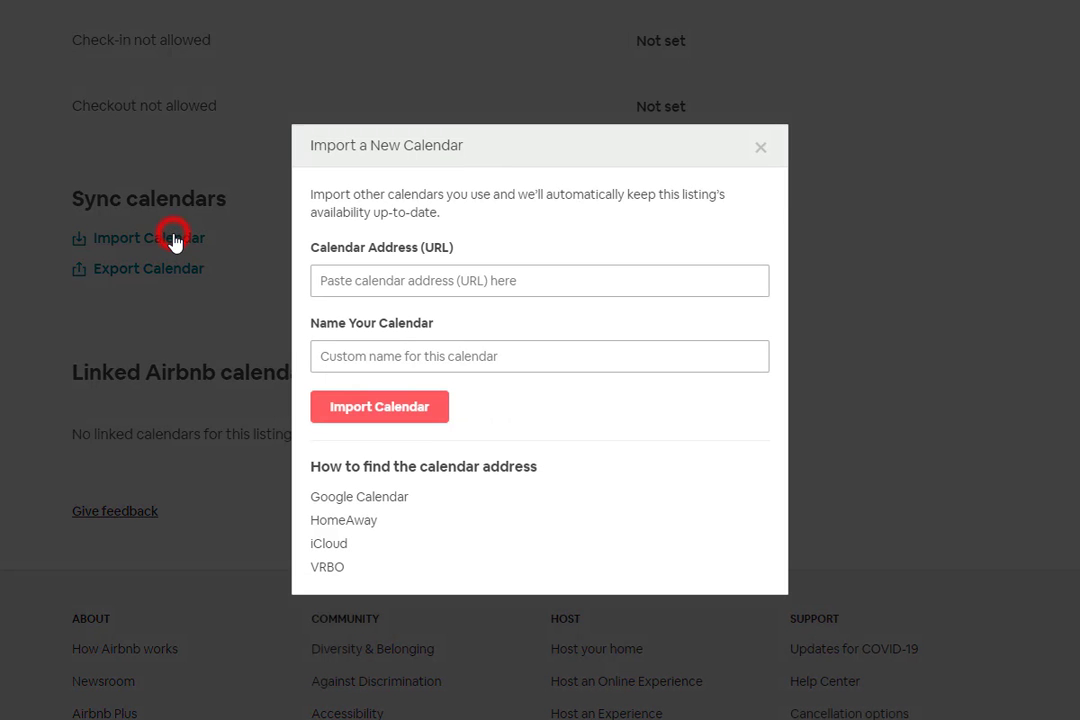
click(357, 268)
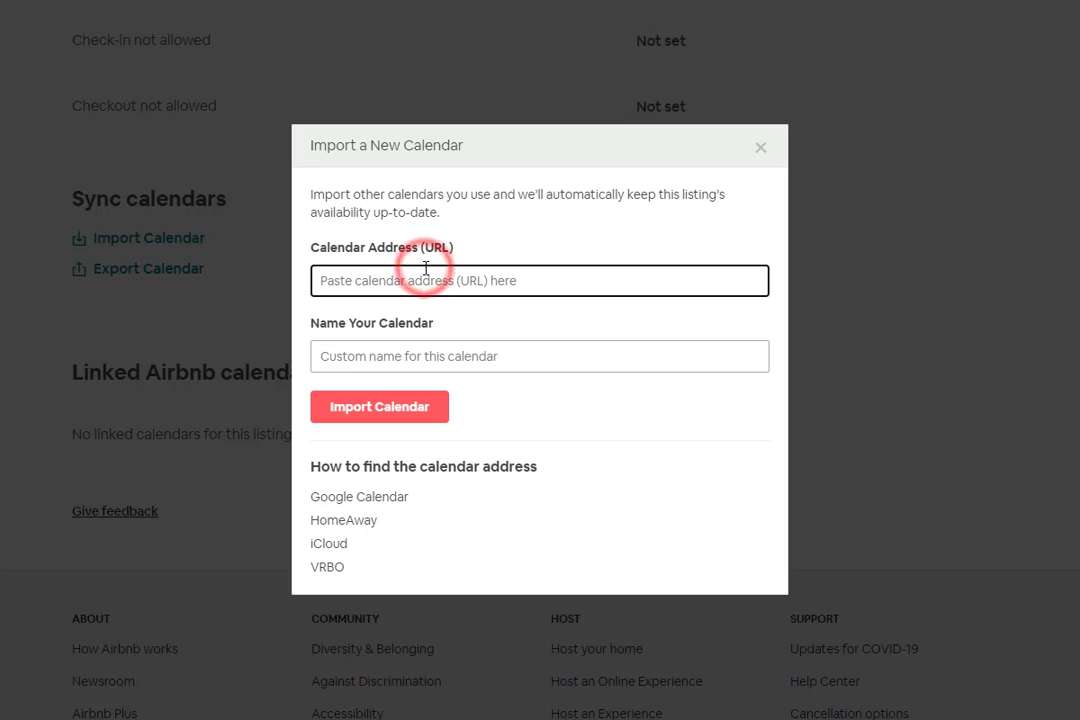
key(ctrl+v)
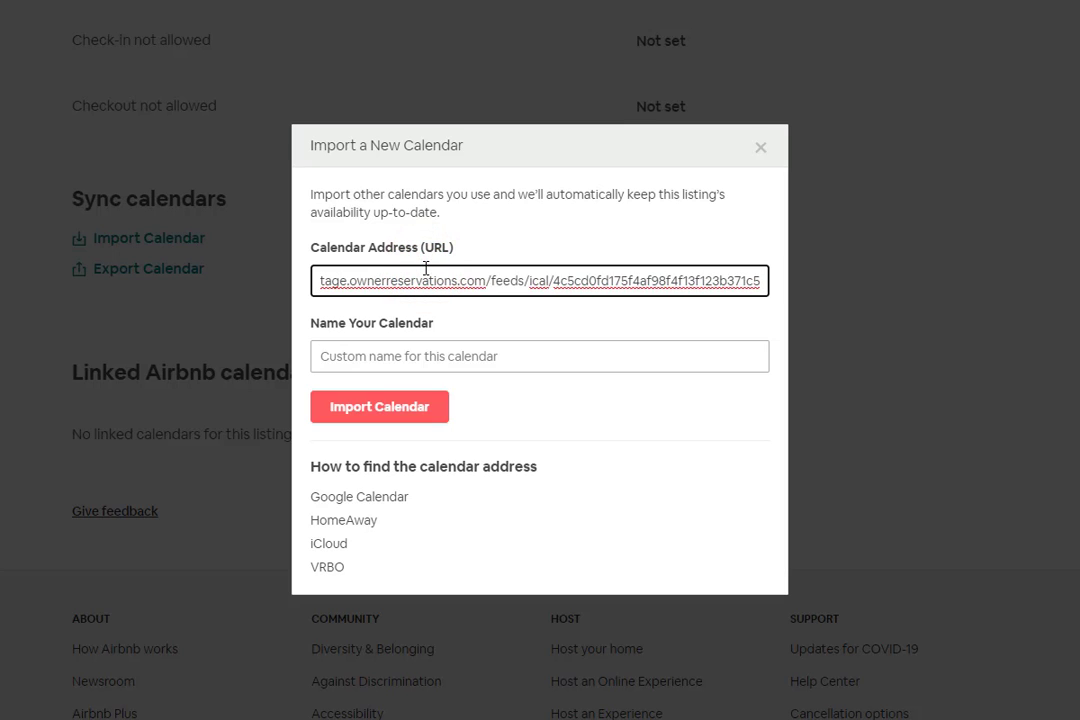
click(464, 364)
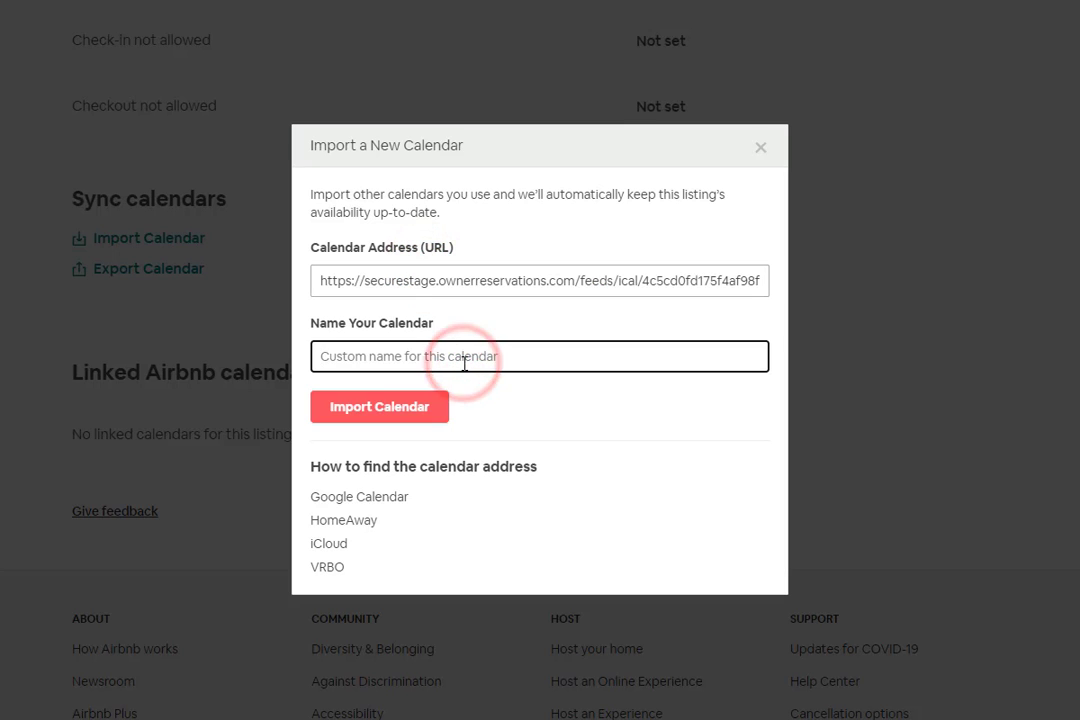
text(OwnerRe)
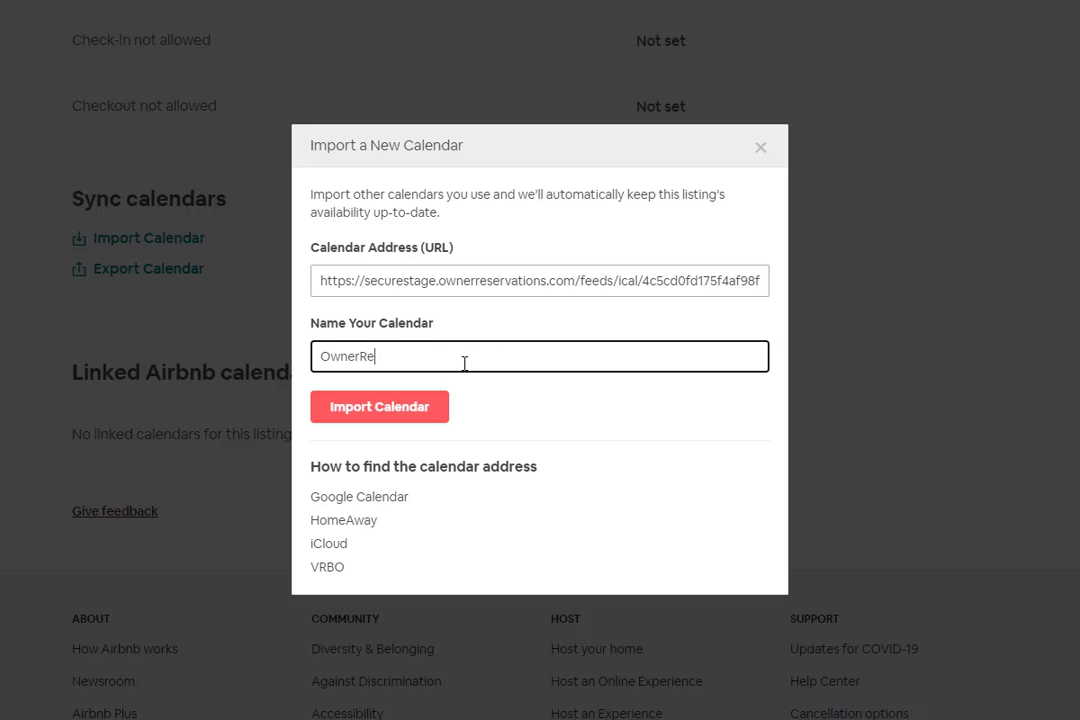
text(z)
click(384, 413)
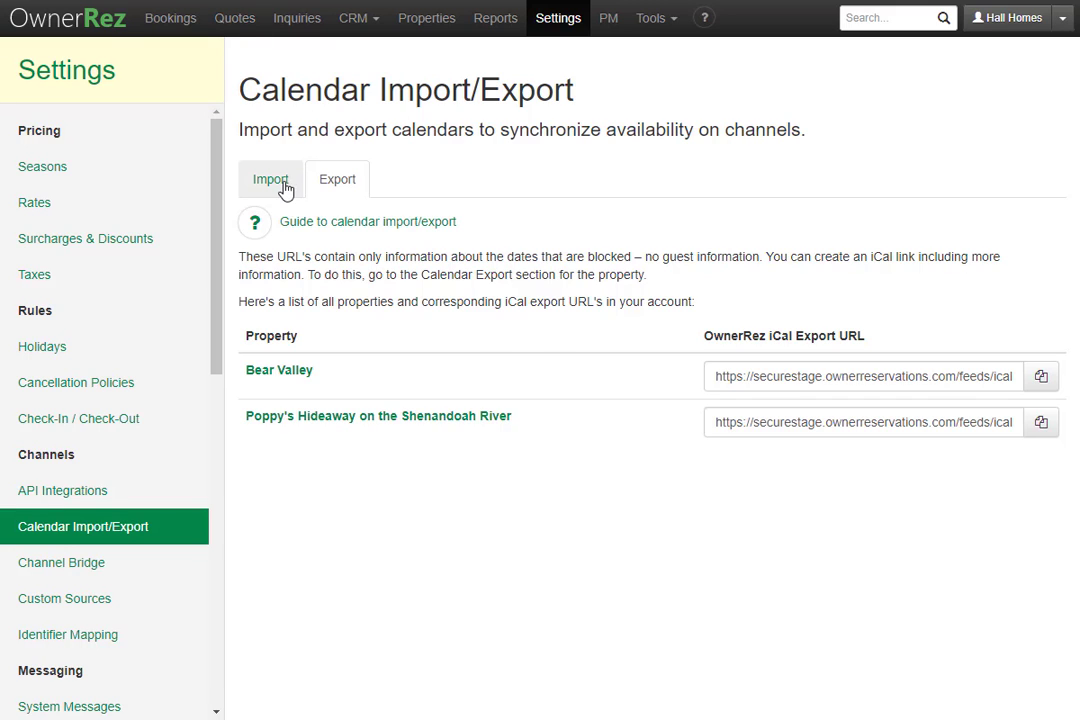
Step: Show the calendar imports list with the VRBO iCal and Airbnb iCal syncs for Poppy's Hideaway
click(282, 180)
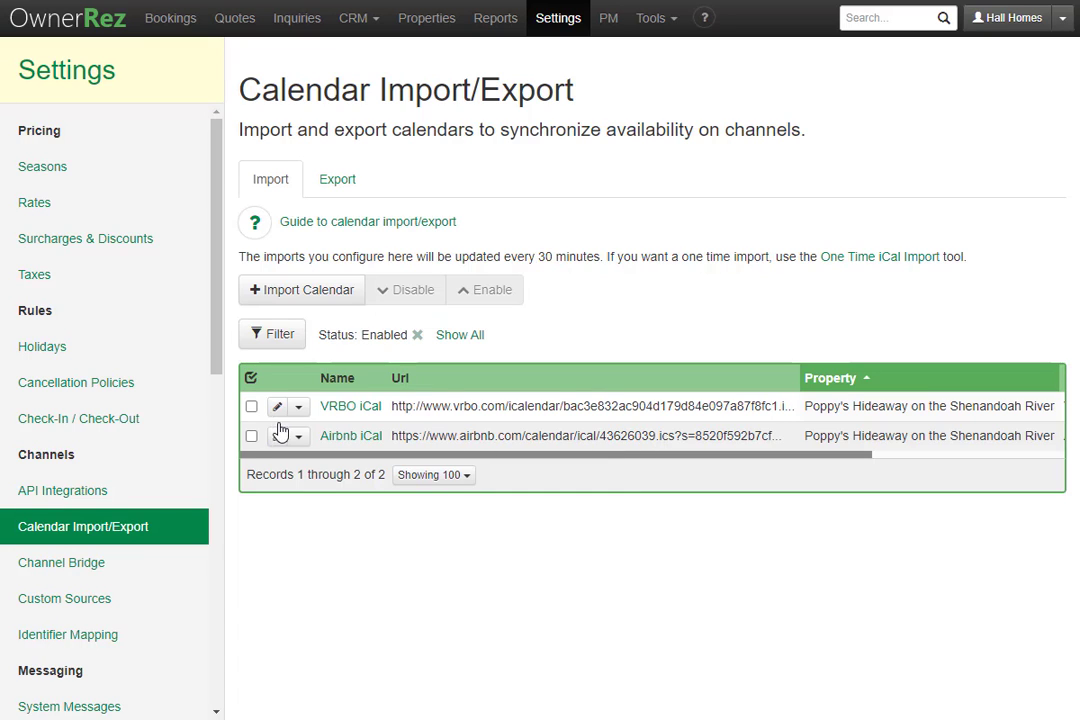
click(251, 438)
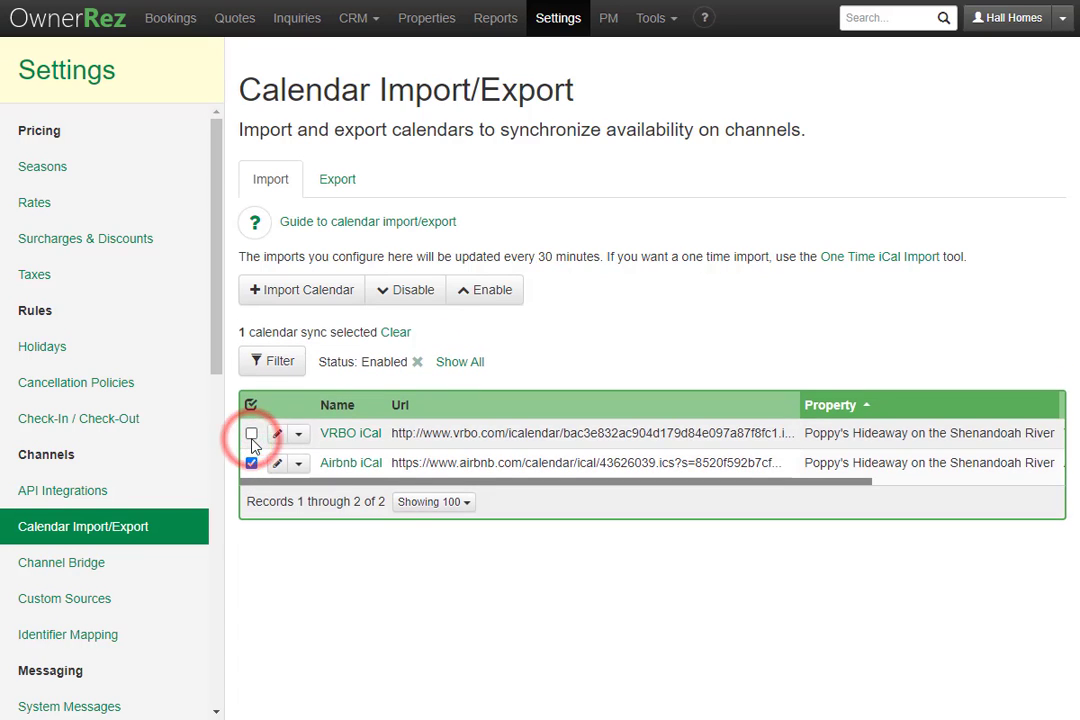
click(385, 293)
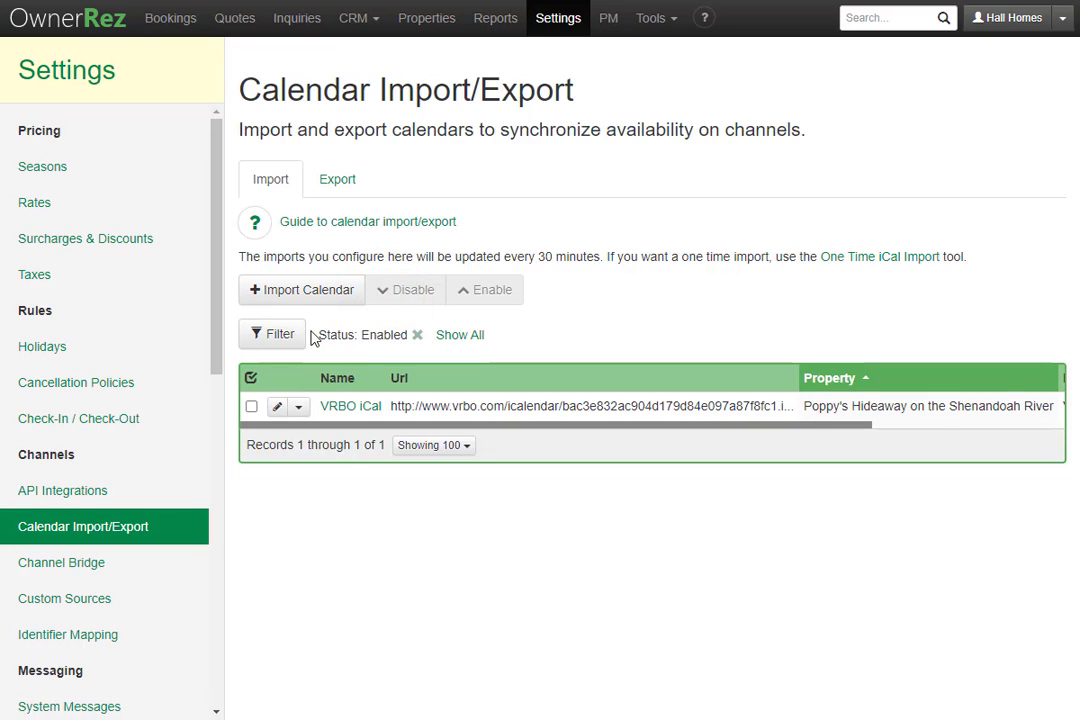
click(275, 338)
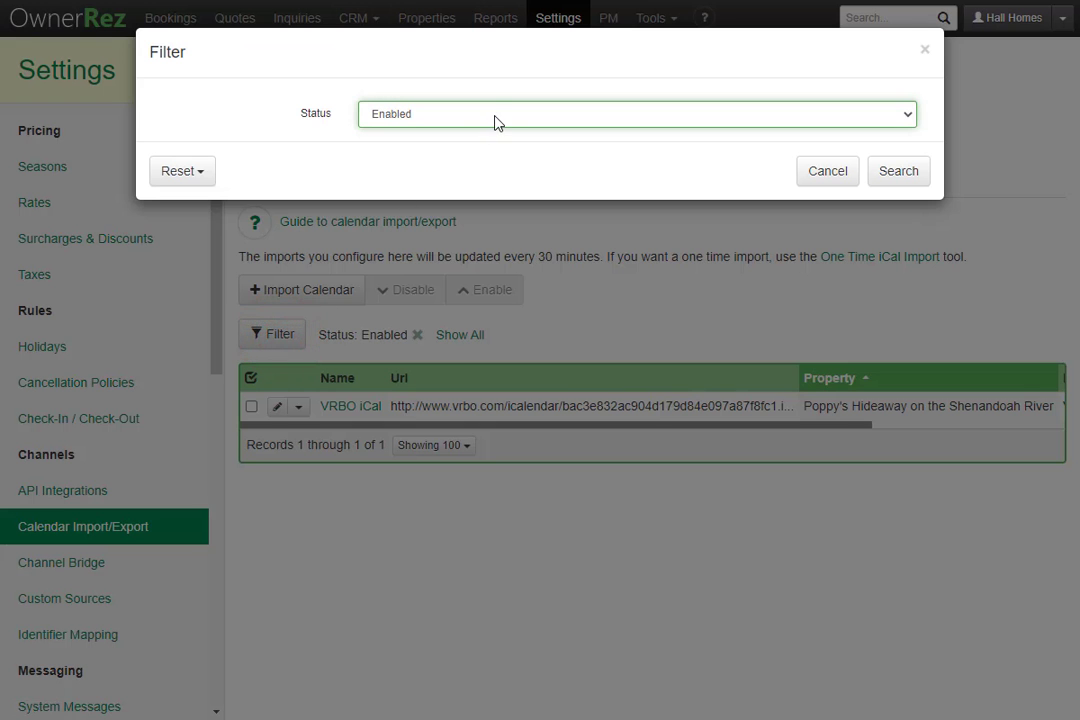
click(494, 114)
click(484, 164)
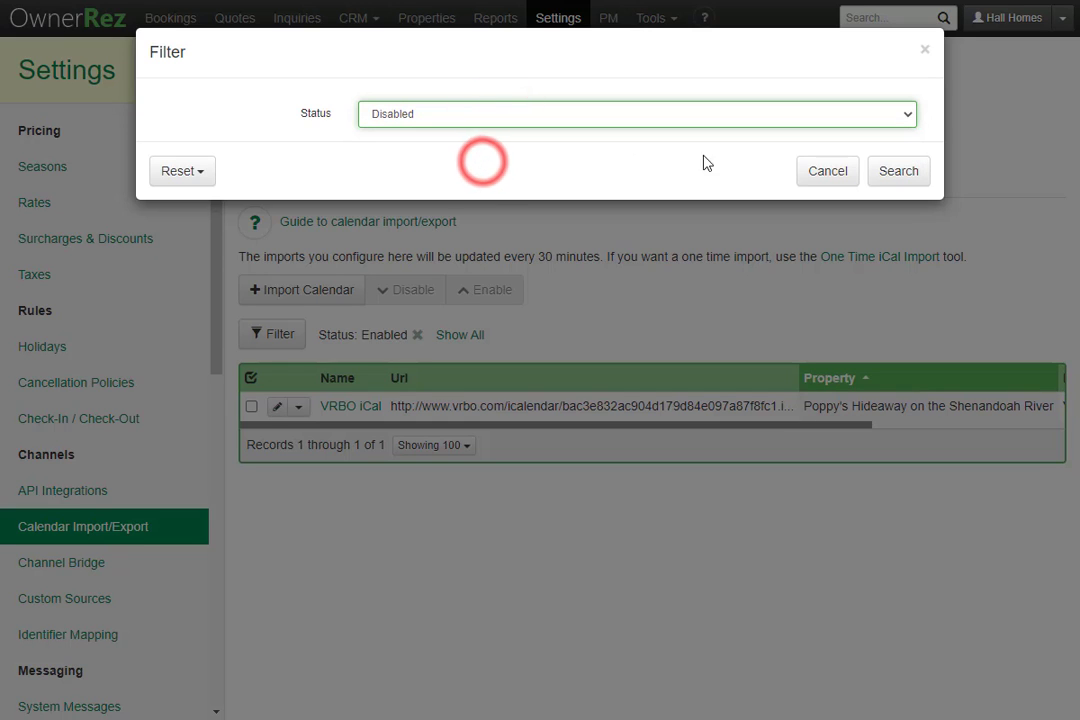
click(899, 176)
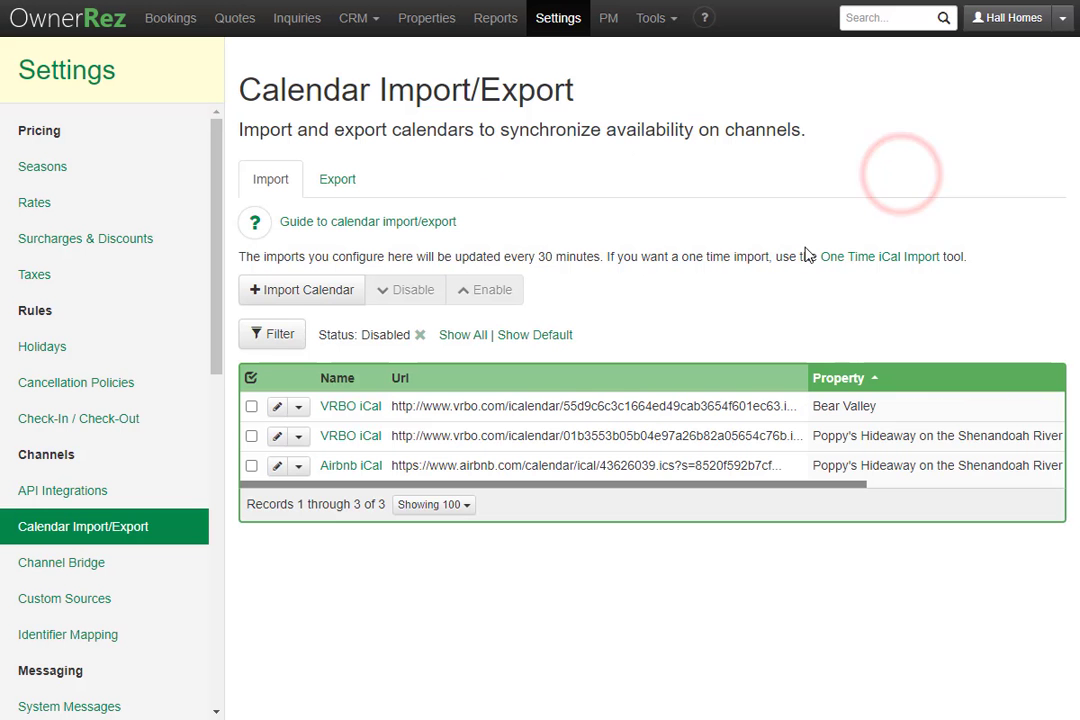
mouse_move(372, 486)
mouse_down()
mouse_move(575, 483)
mouse_move(297, 482)
mouse_up()
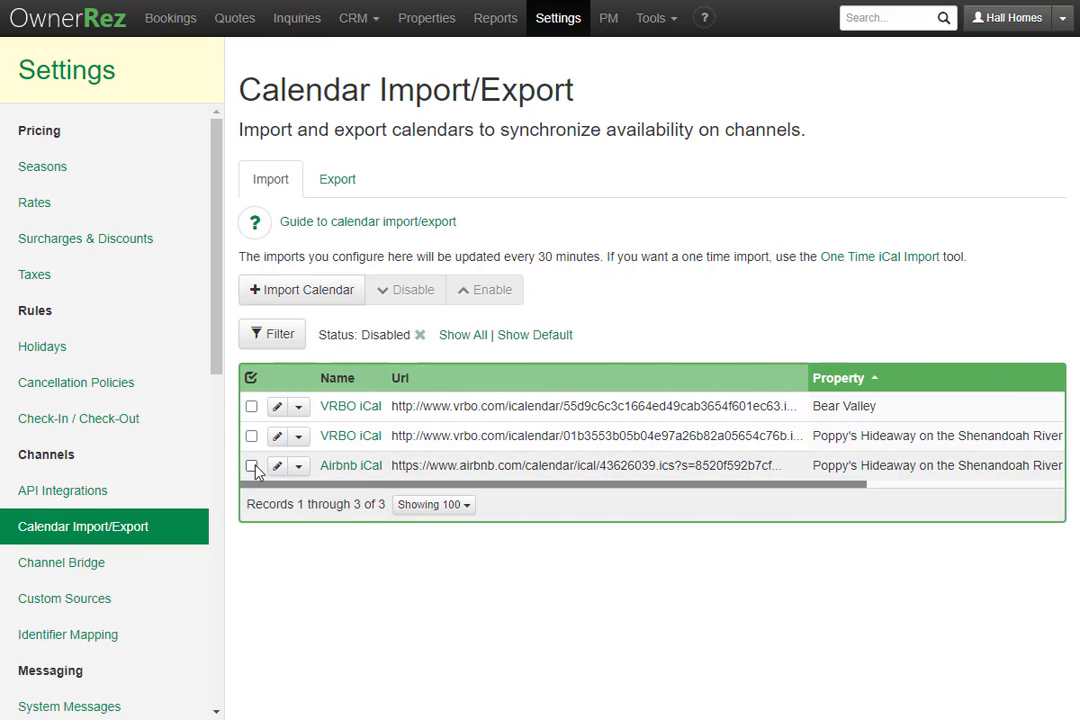
click(251, 470)
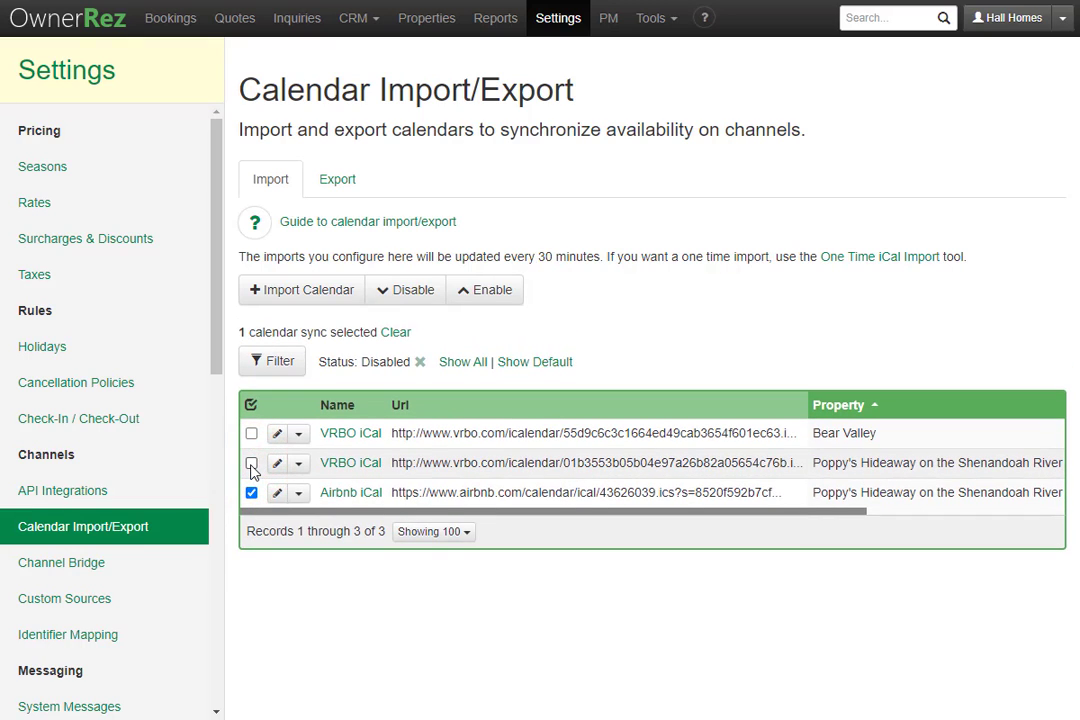
click(495, 298)
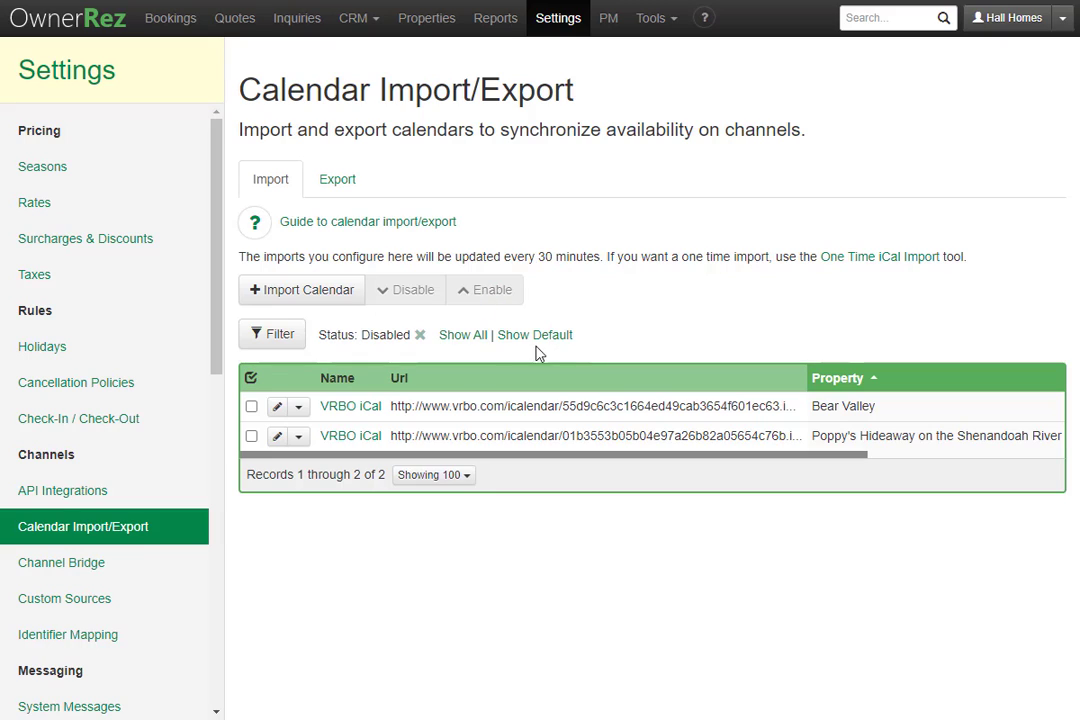
click(538, 340)
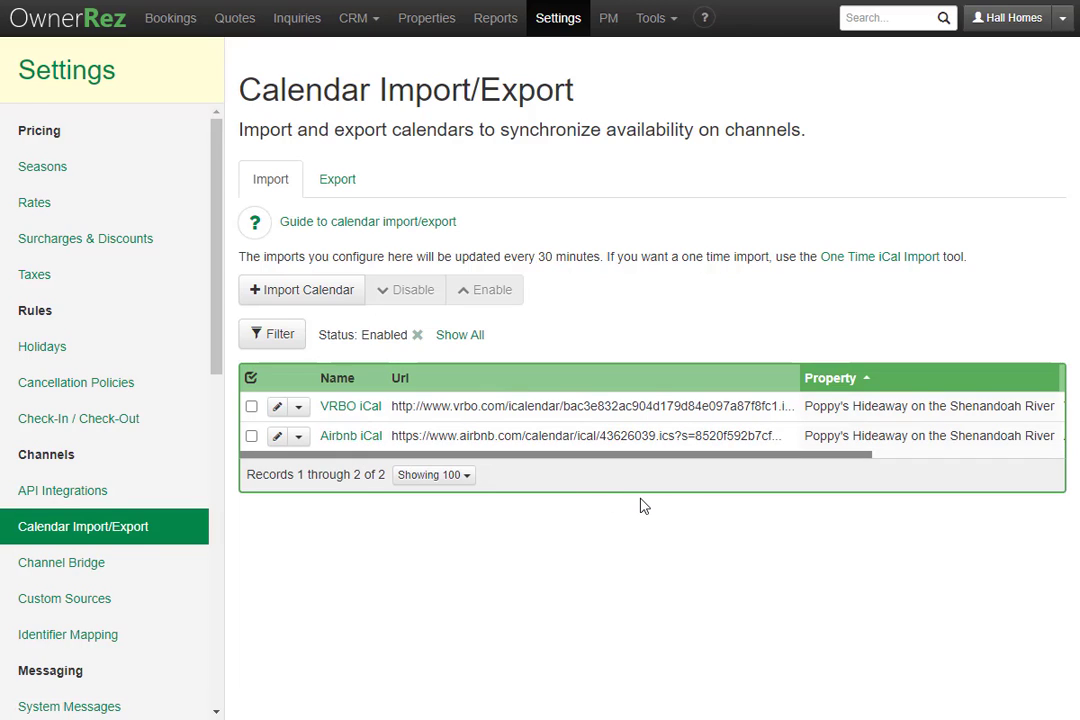
Step: Look over the One Time iCal Import form, then cancel it without importing anything
click(868, 258)
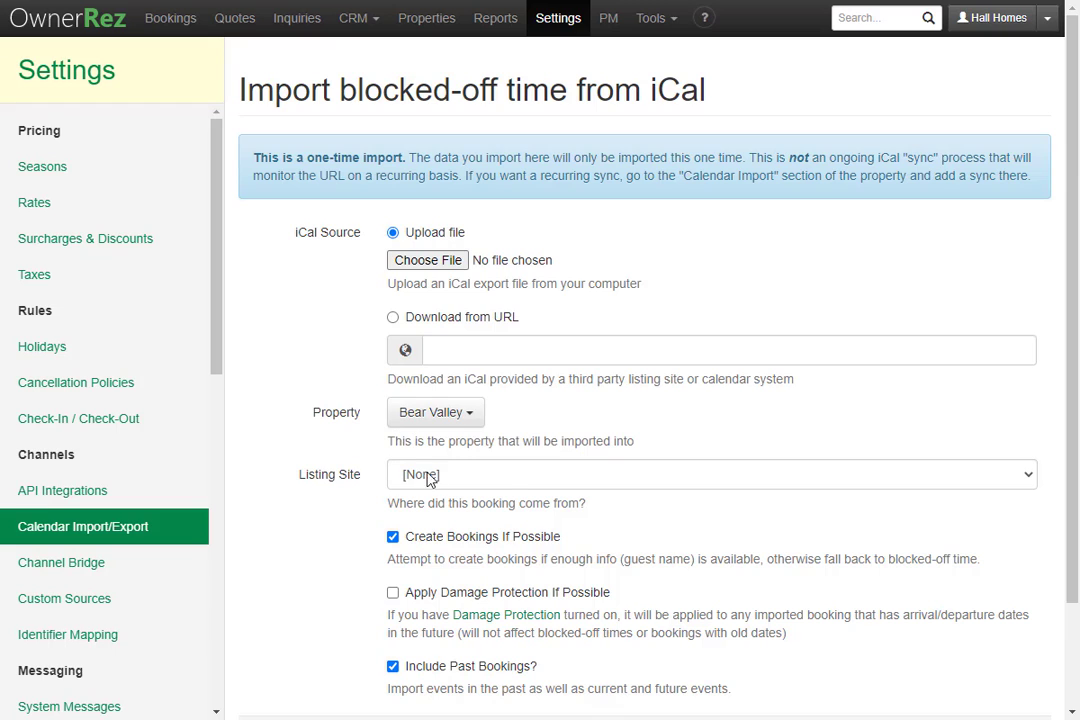
scroll(516, 476, down, 1)
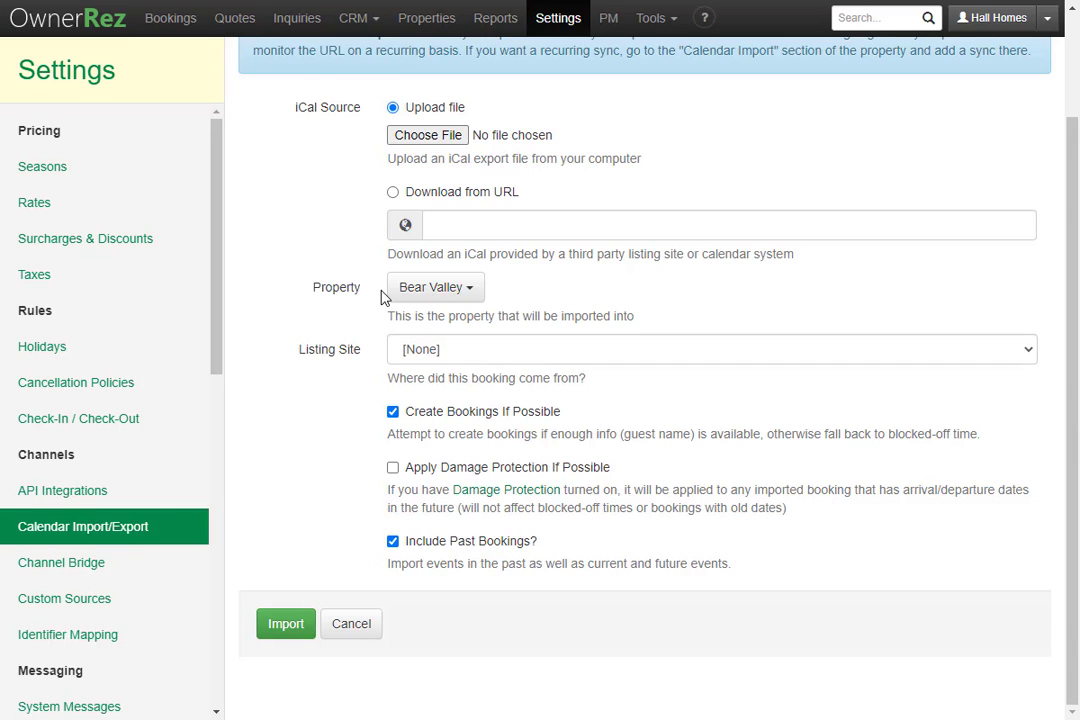
click(366, 624)
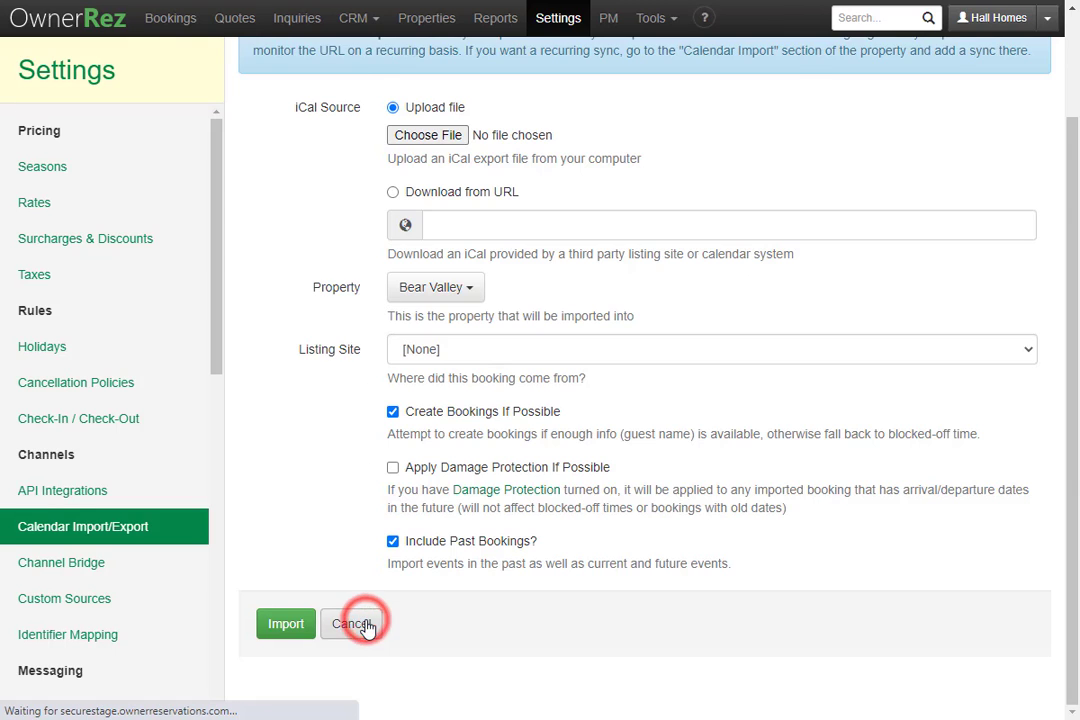